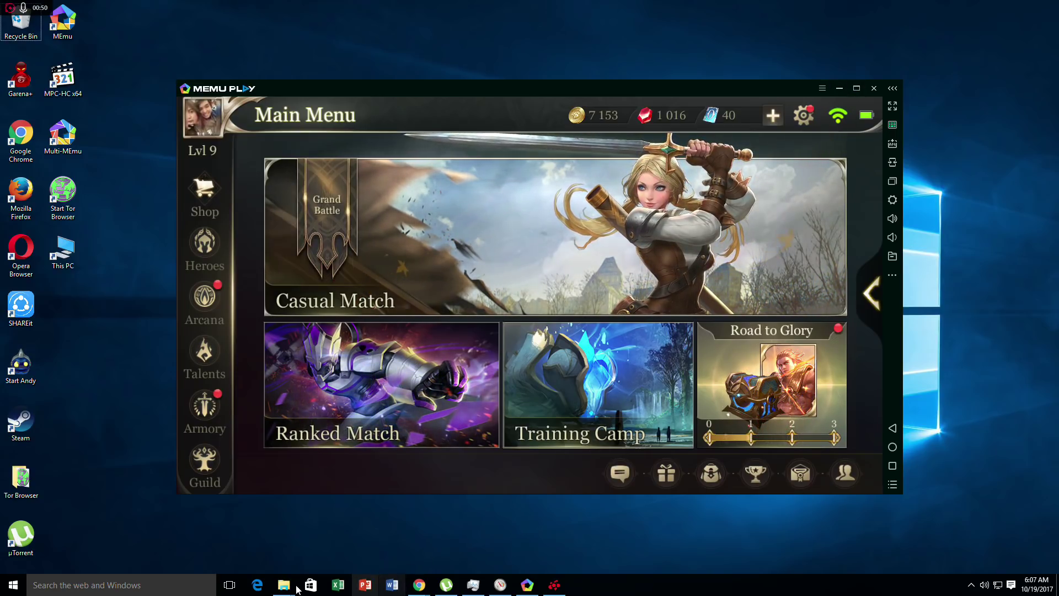
# Open the Downloads folder in File Explorer and check the Memu-Setup-3.5.0.2 installer's size and available file actions.
pyautogui.moveTo(279, 593)
pyautogui.click(249, 534)
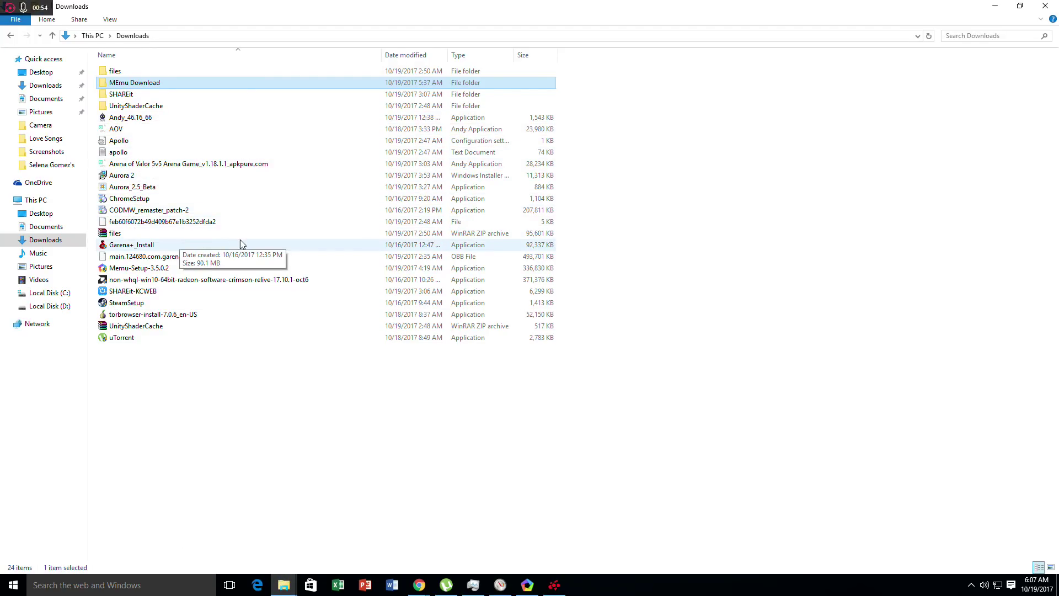
pyautogui.click(156, 273)
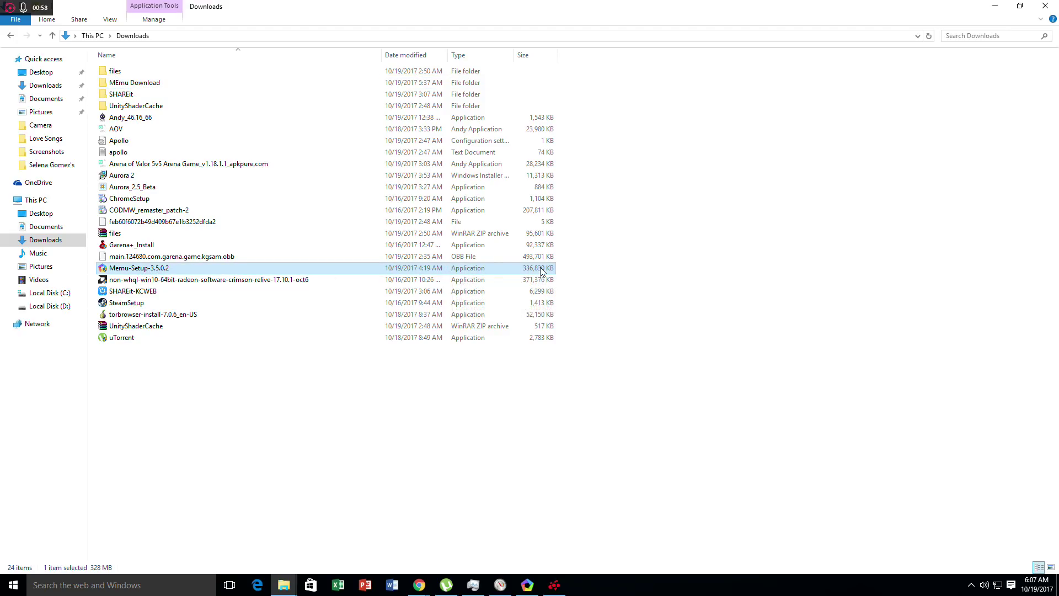
pyautogui.moveTo(164, 272)
pyautogui.rightClick(149, 272)
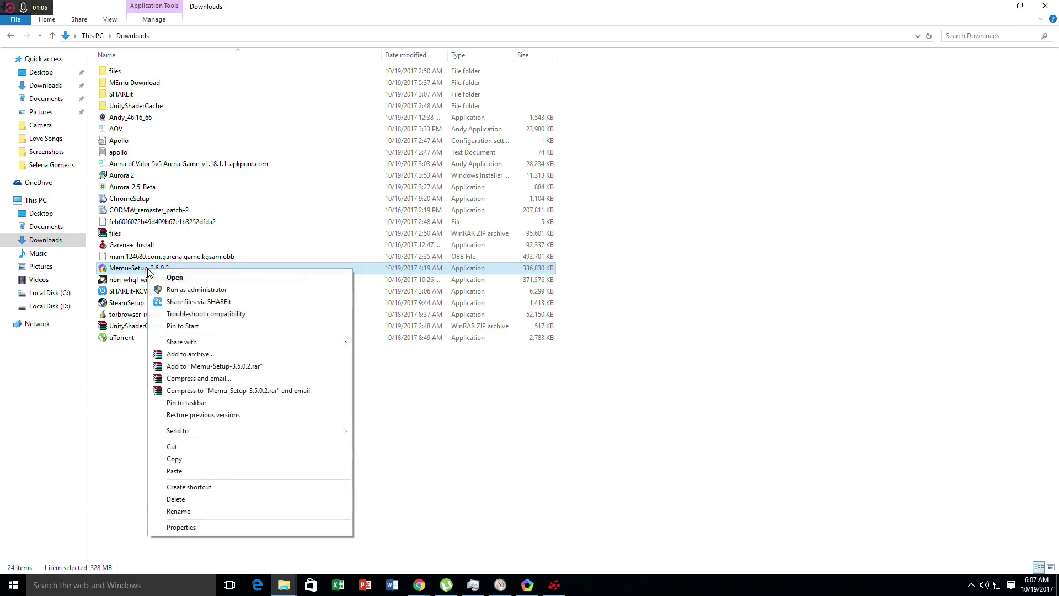
pyautogui.click(114, 449)
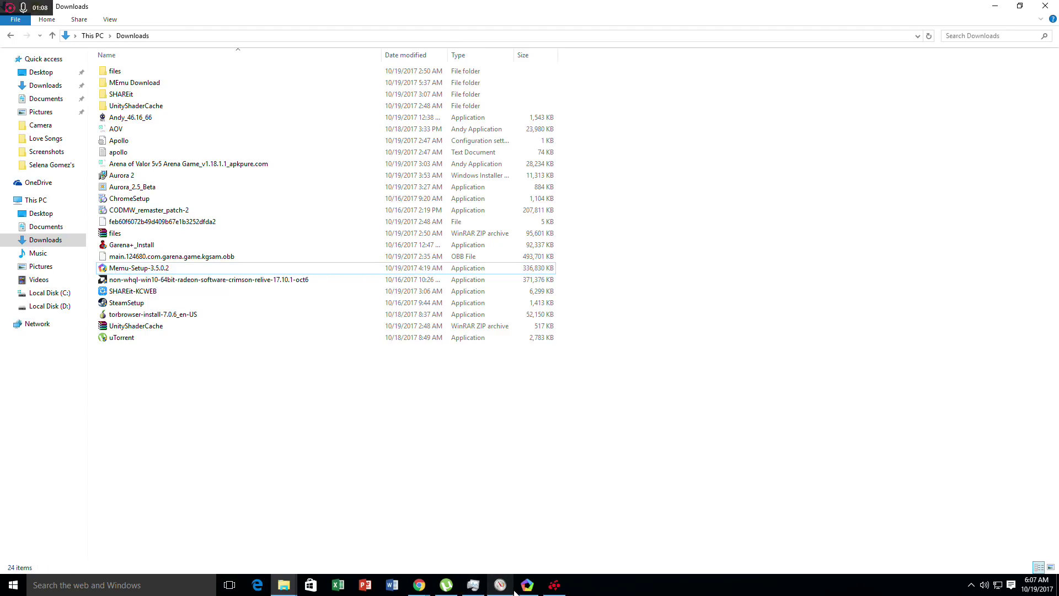
# Switch to MEmu, leave the game for the Android home screen, and open ES File Explorer.
pyautogui.click(527, 585)
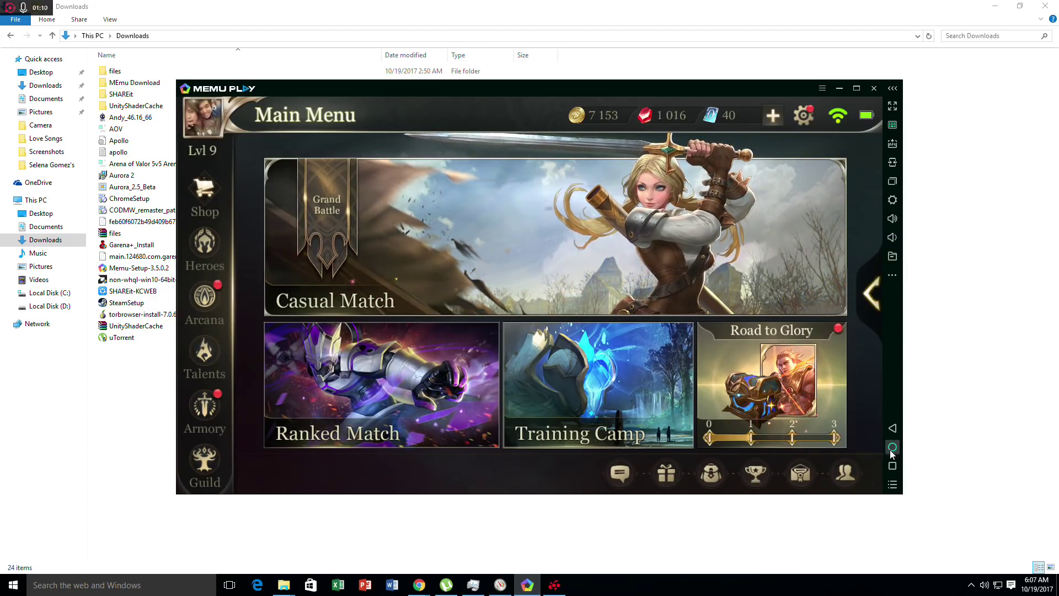
pyautogui.click(883, 434)
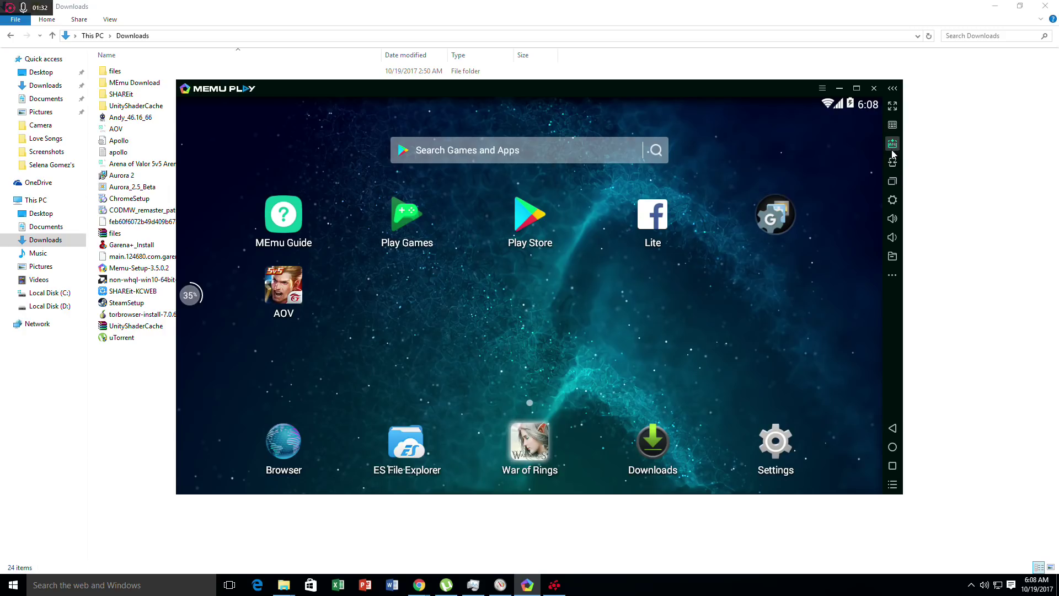
pyautogui.click(417, 450)
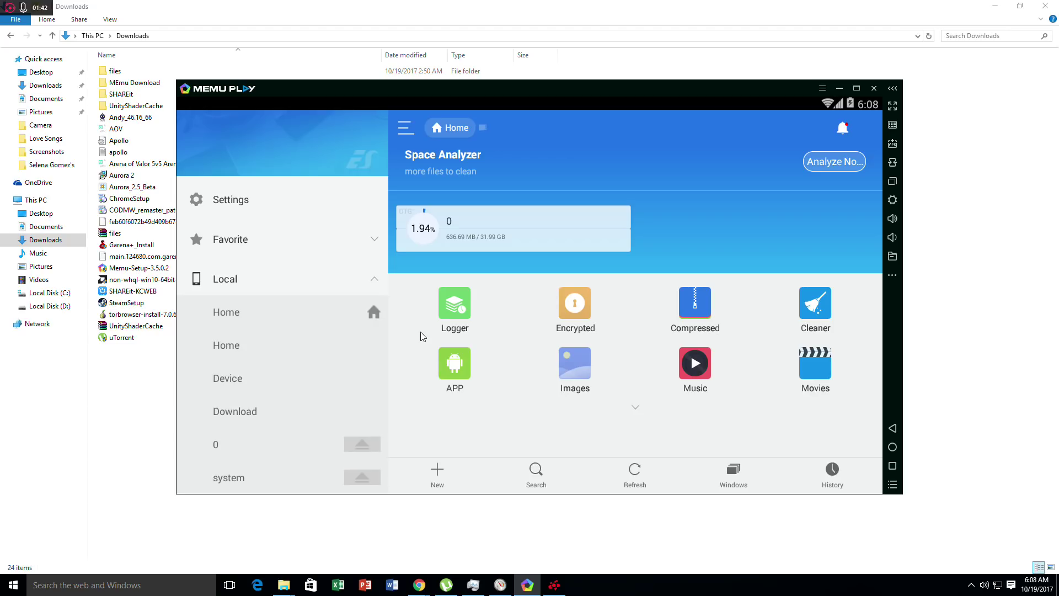
# Browse the local storage locations in ES File Explorer and open the Download folder on the sdcard.
pyautogui.scroll(-2, 317, 351)
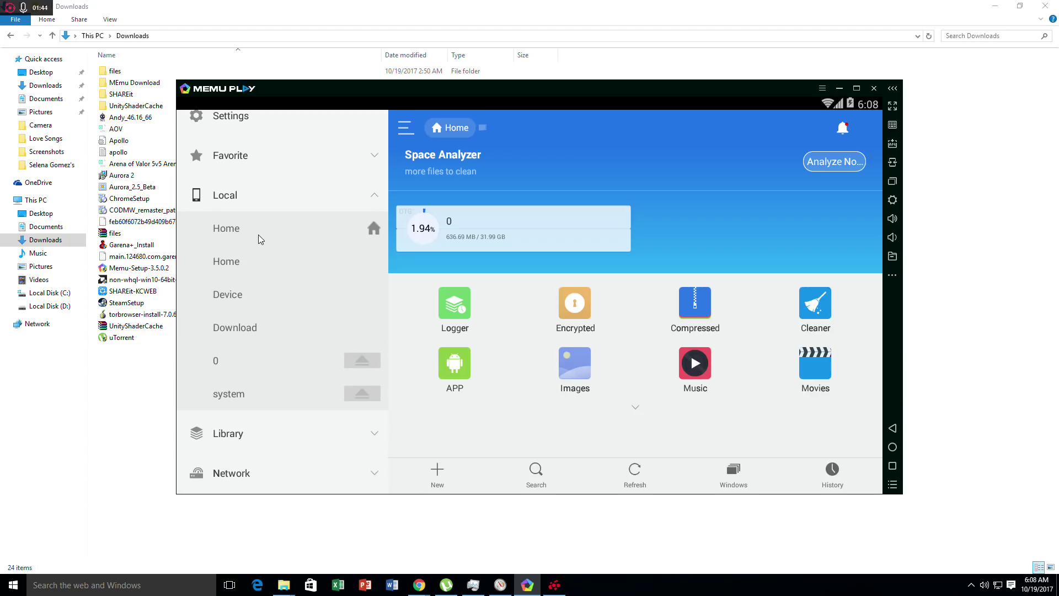
pyautogui.scroll(-6, 262, 239)
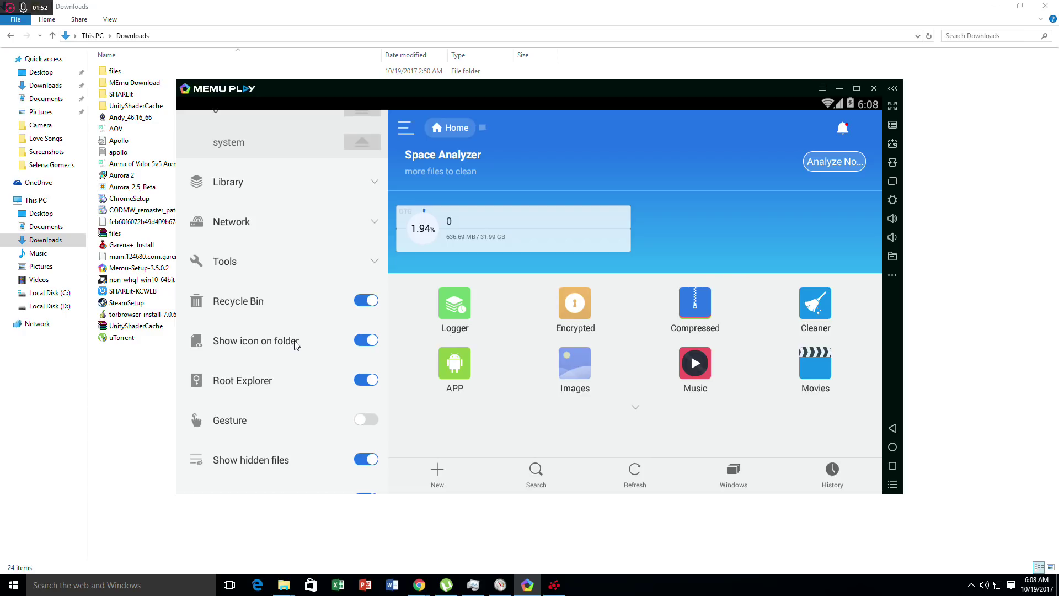
pyautogui.scroll(6, 279, 310)
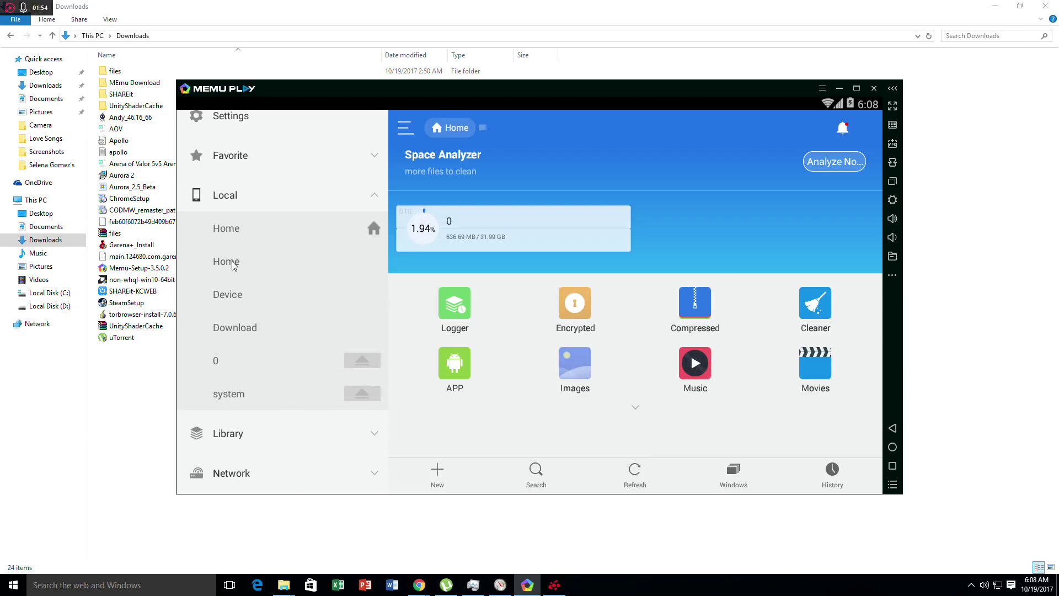
pyautogui.click(234, 266)
pyautogui.scroll(-1, 655, 268)
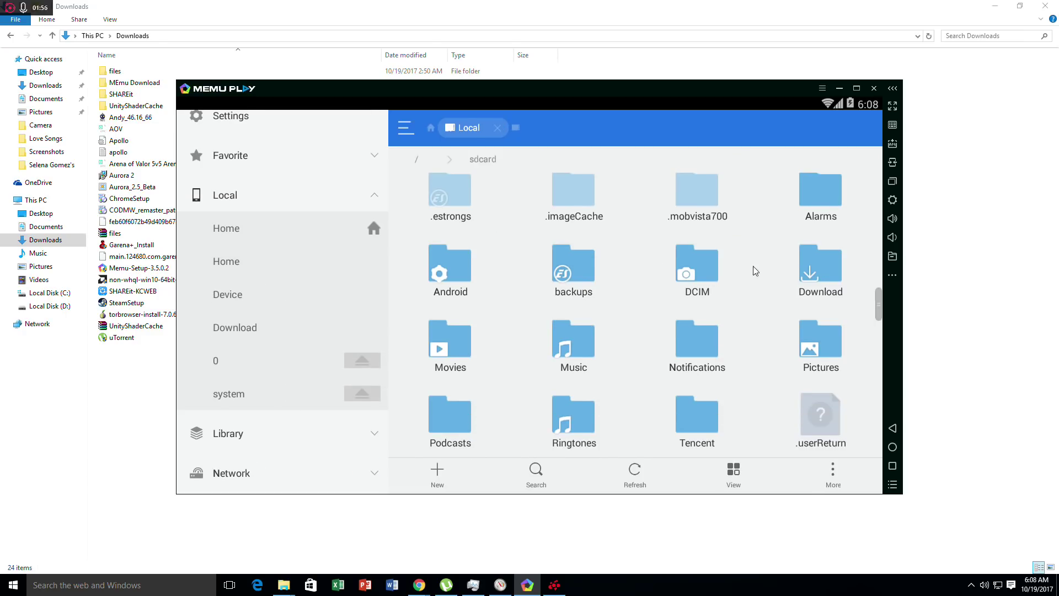
pyautogui.click(819, 279)
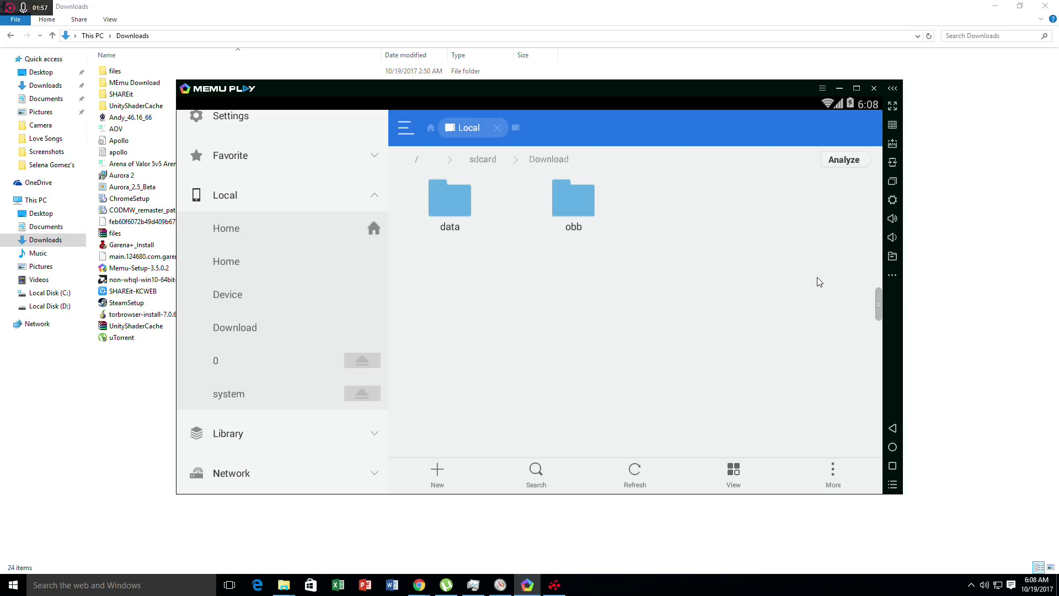
# Save the emulator's toolbar settings and open the Shared Folder settings to check the shared download path.
pyautogui.click(894, 277)
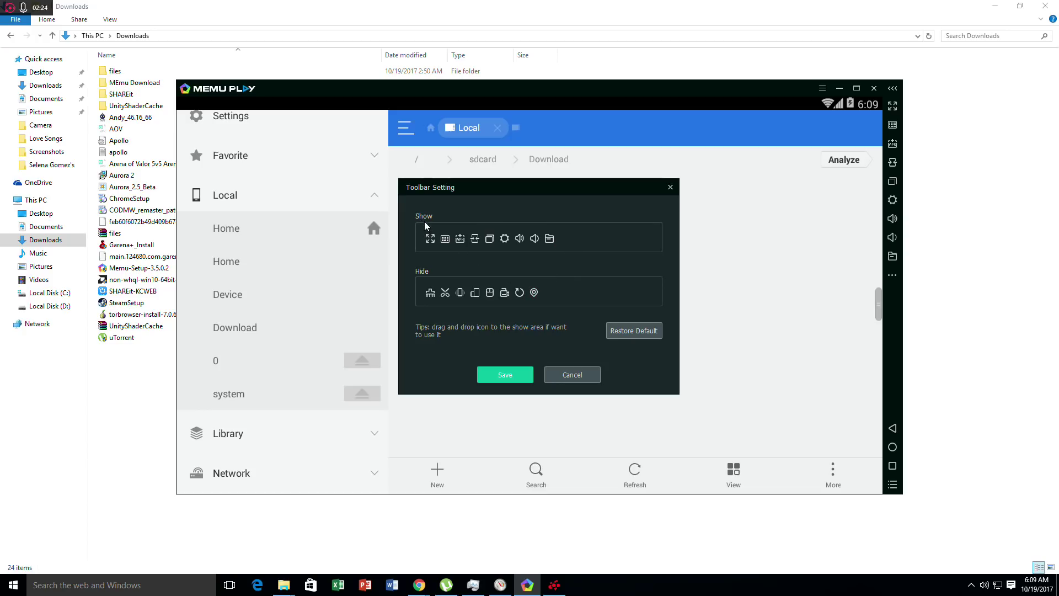
pyautogui.click(505, 375)
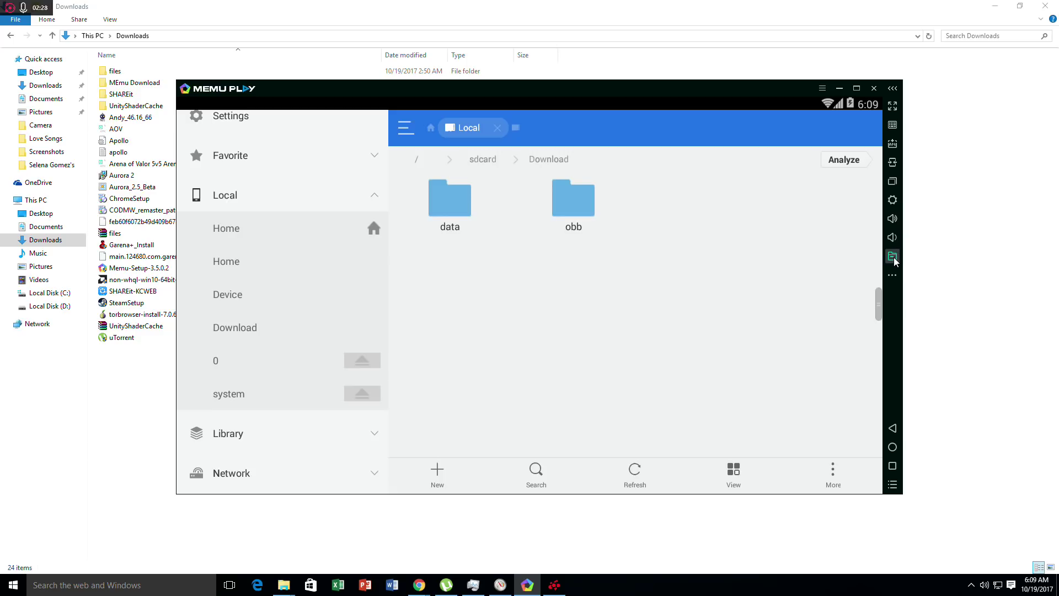
pyautogui.click(893, 257)
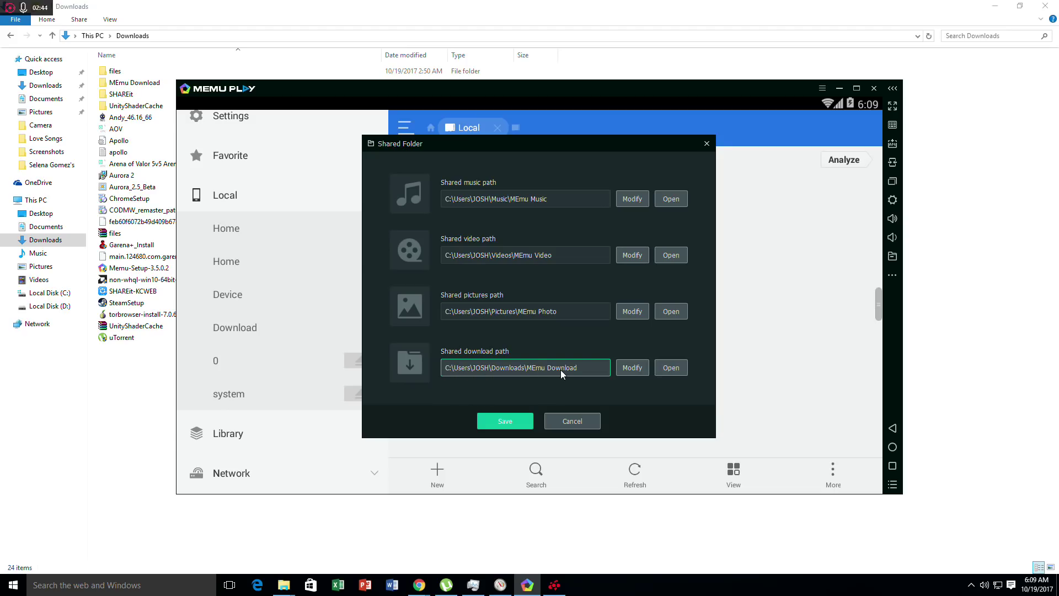
# Switch to File Explorer and examine the data and obb folders inside Downloads > MEmu Download.
pyautogui.click(96, 423)
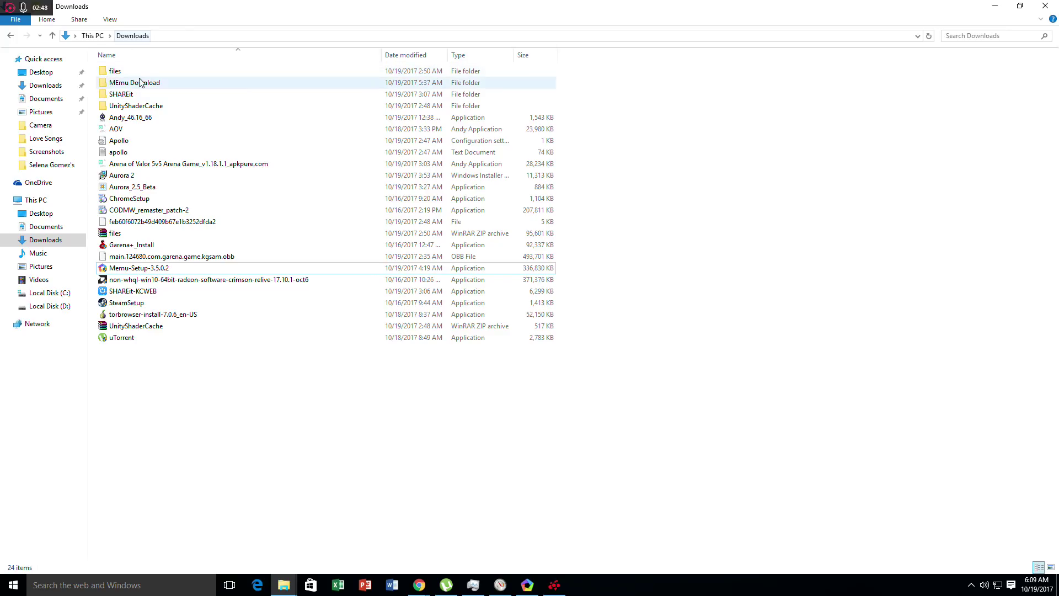
pyautogui.doubleClick(140, 83)
pyautogui.click(124, 82)
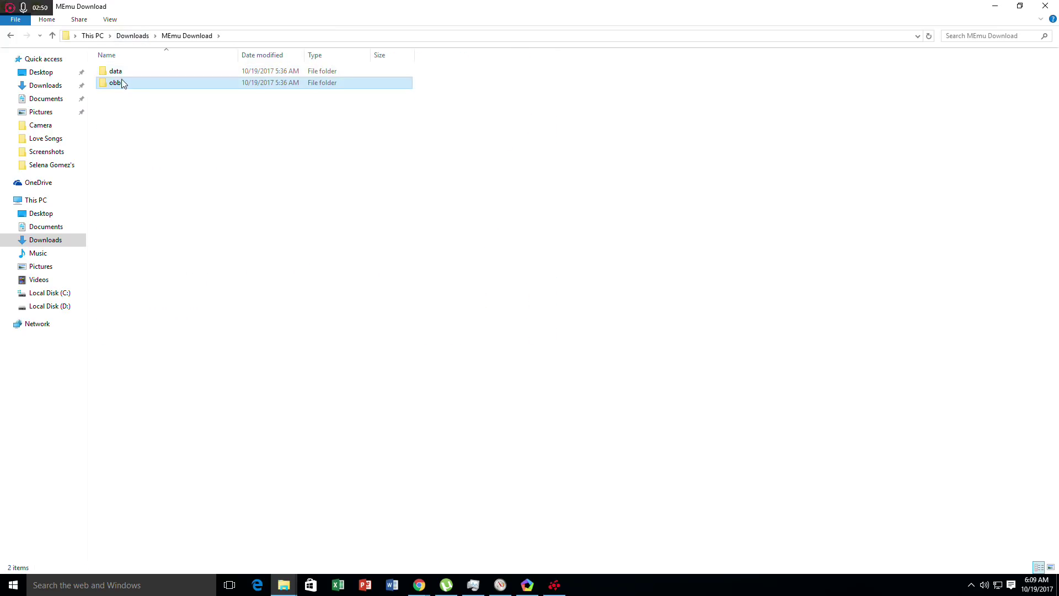
pyautogui.click(127, 70)
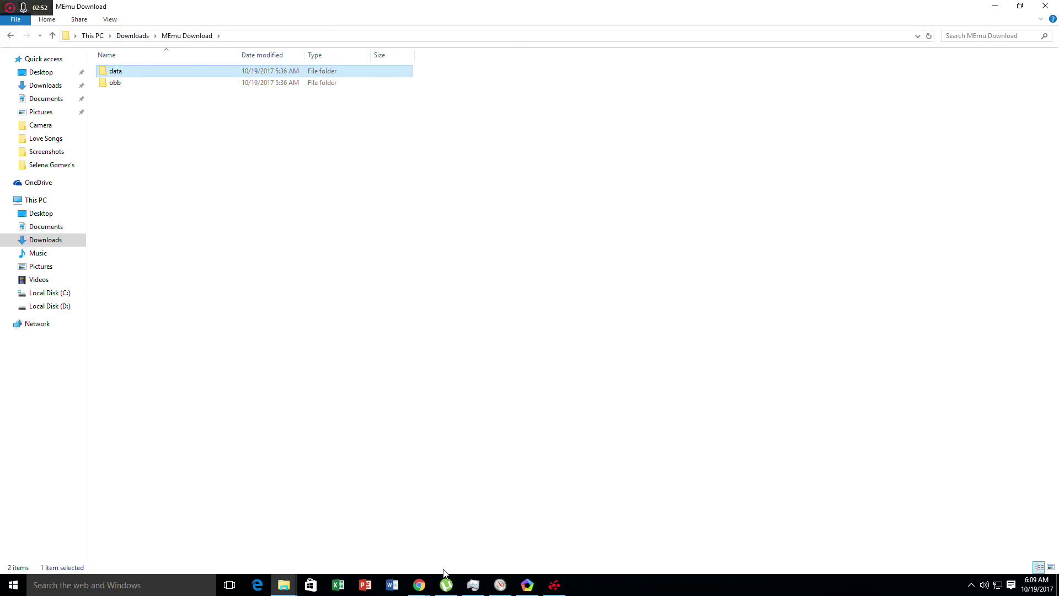
# Return to MEmu, cancel the Shared Folder settings, and go from the Download folder to ES File Explorer's home page.
pyautogui.click(527, 585)
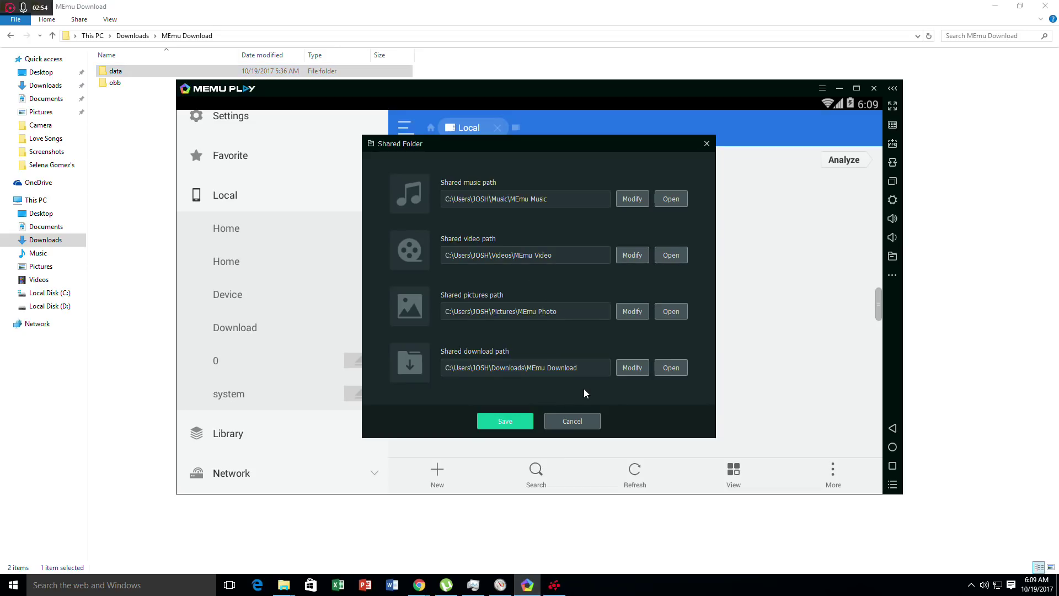
pyautogui.click(586, 426)
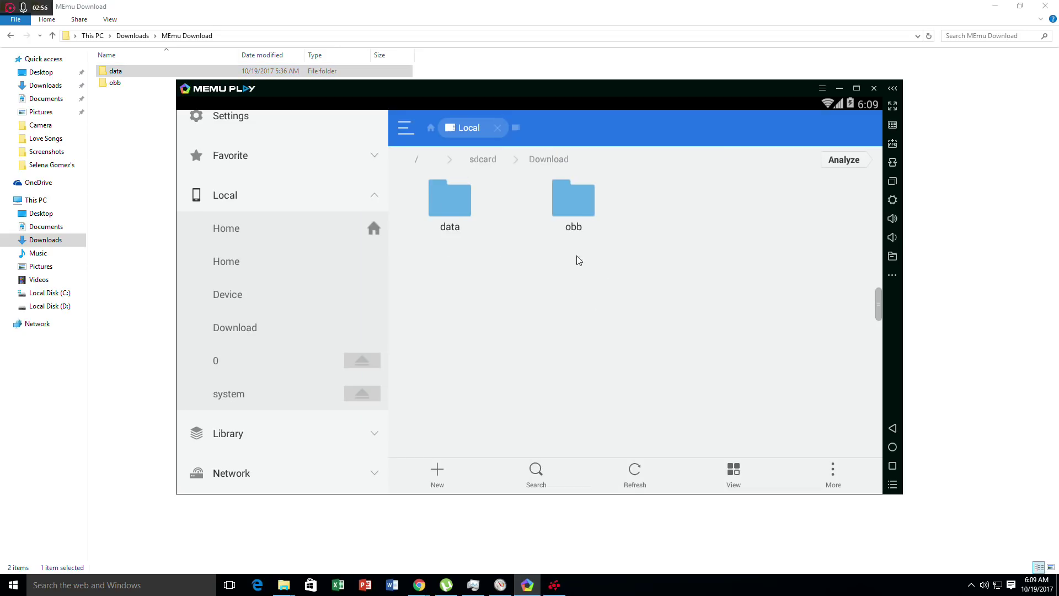
pyautogui.click(635, 480)
pyautogui.click(233, 233)
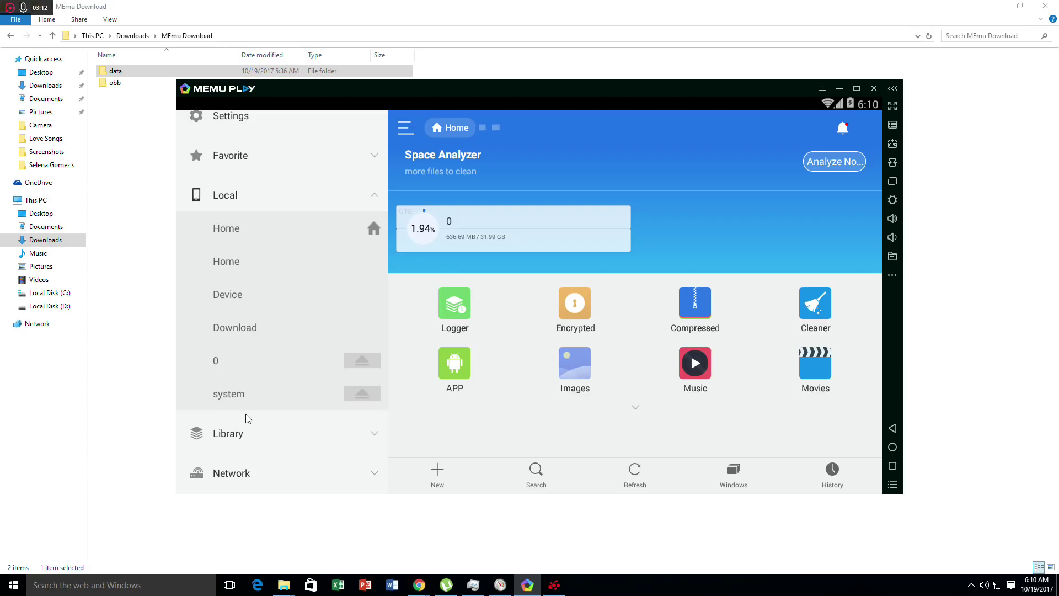
# Return to the Windows Downloads folder and check which programs can open the AOV application file.
pyautogui.click(138, 35)
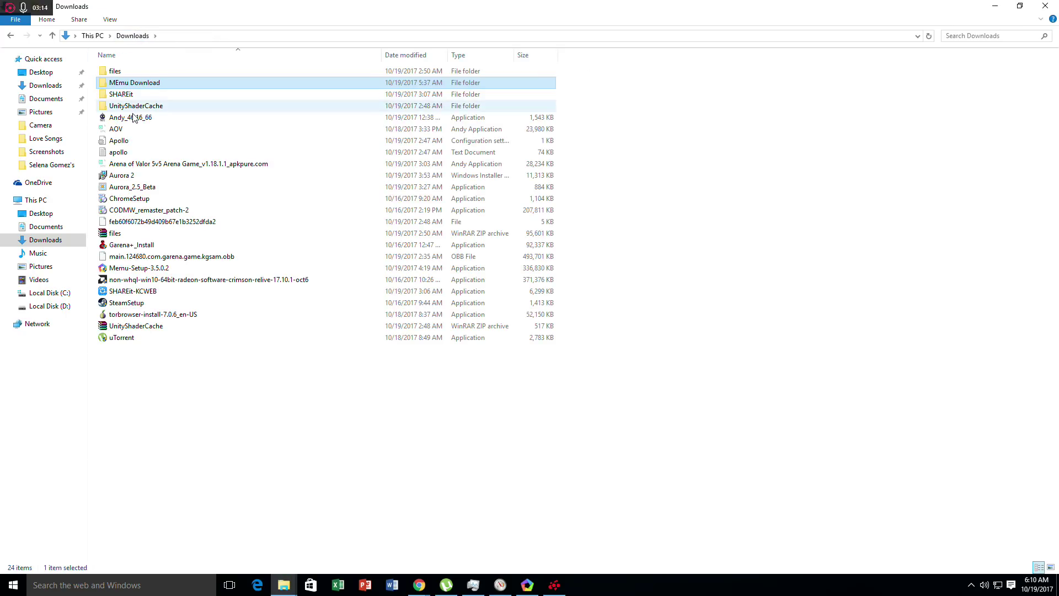
pyautogui.click(113, 130)
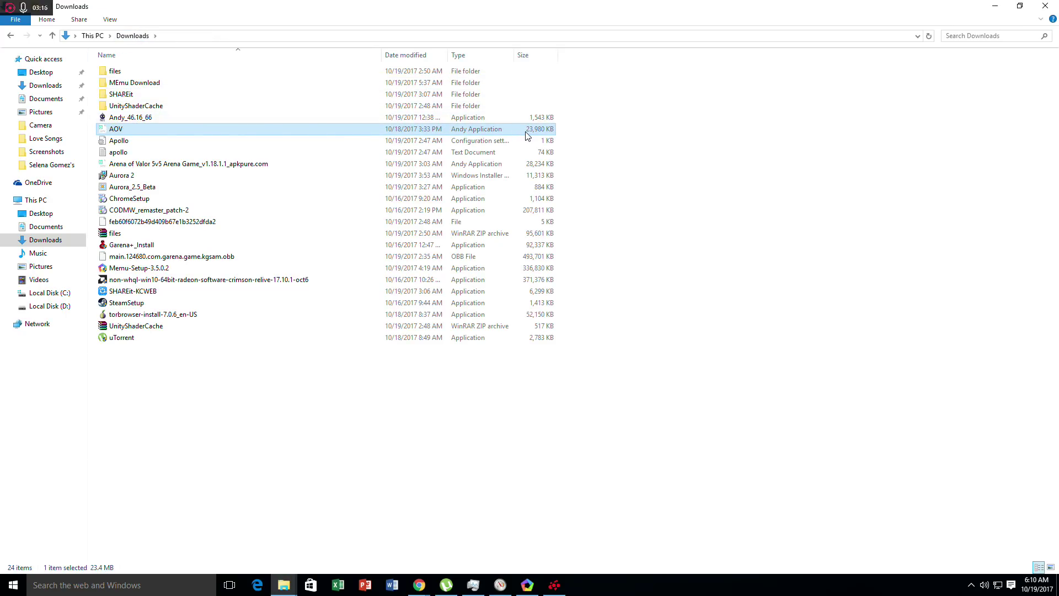
pyautogui.rightClick(115, 131)
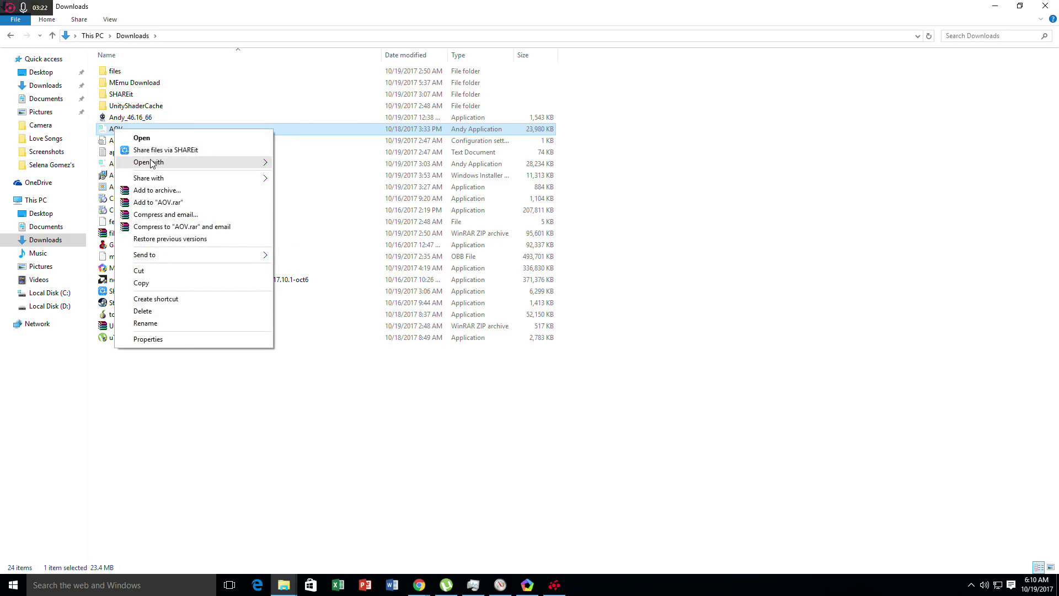
pyautogui.moveTo(158, 169)
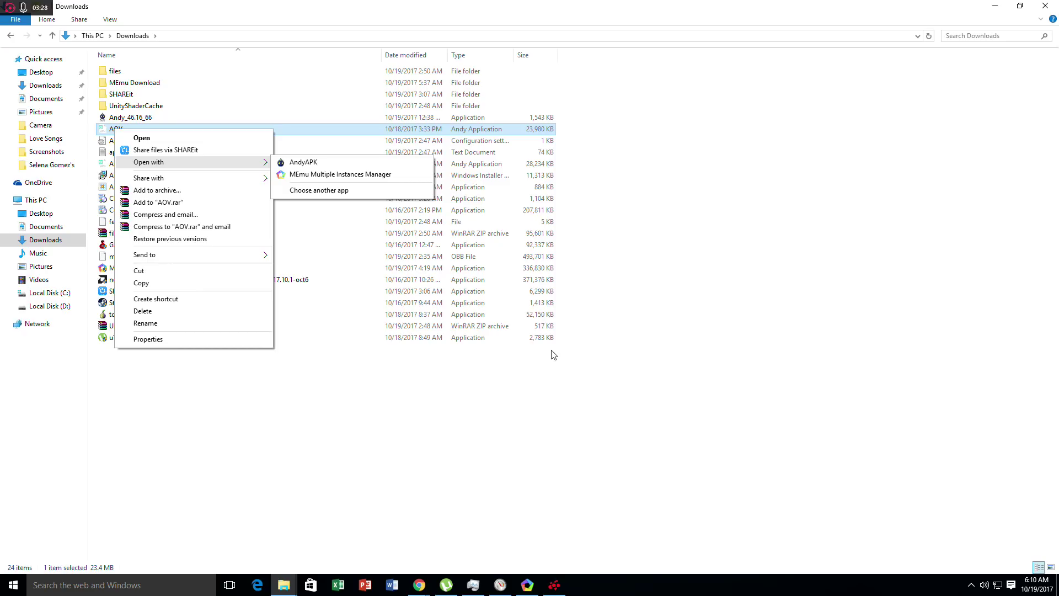
pyautogui.click(540, 457)
# In MEmu's ES File Explorer, copy the com.garena.game.kgsam folder from Download/obb.
pyautogui.click(527, 584)
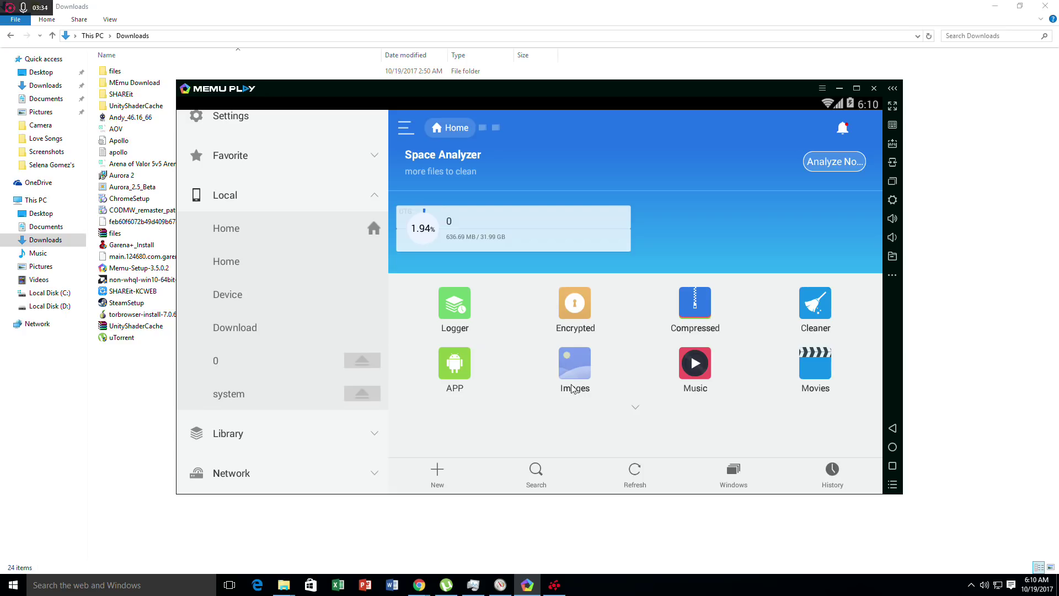
pyautogui.click(246, 329)
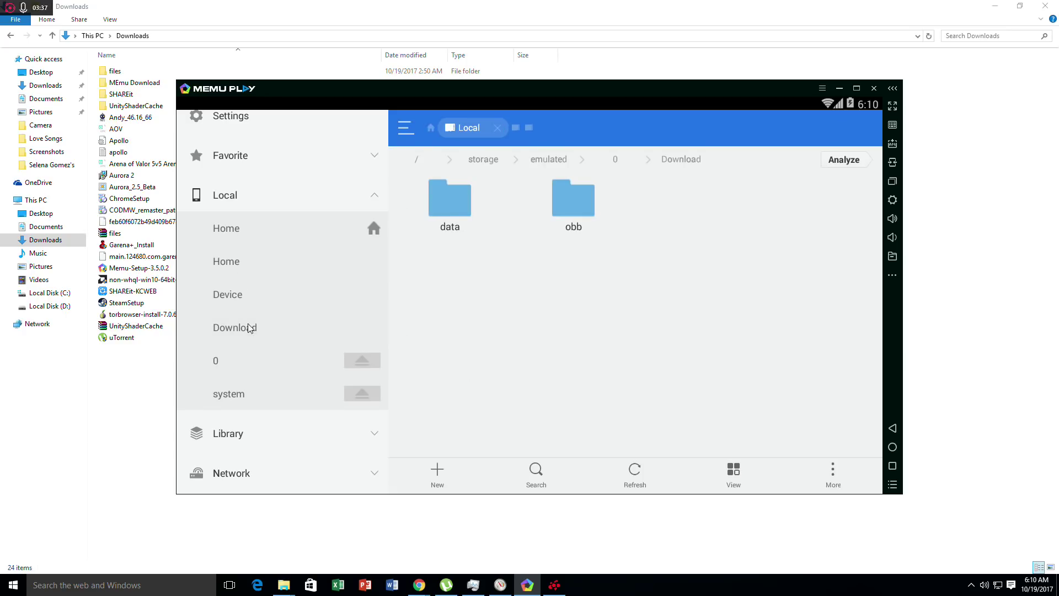
pyautogui.click(586, 204)
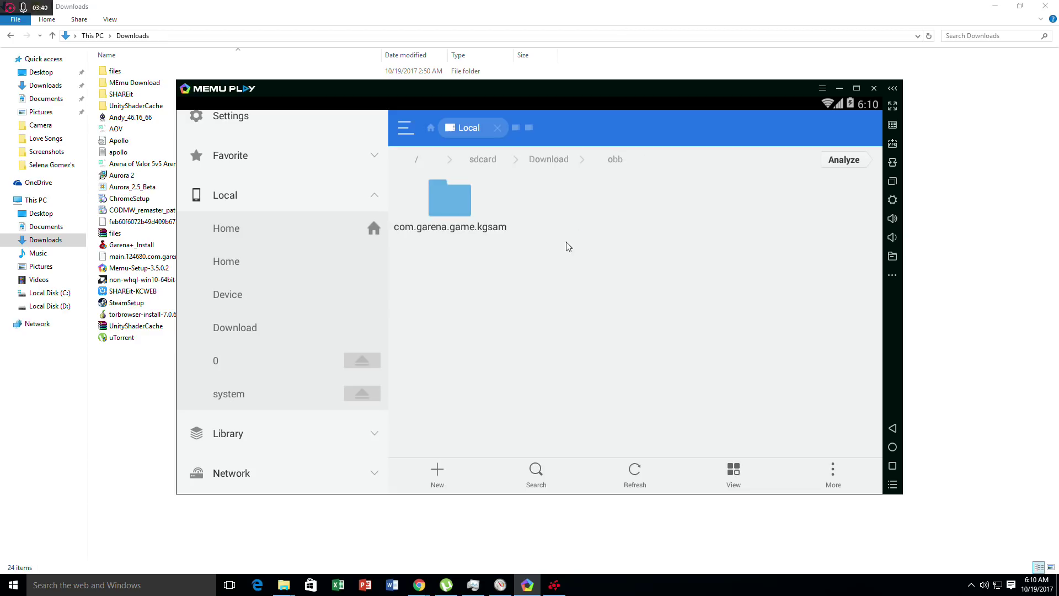
pyautogui.click(456, 211)
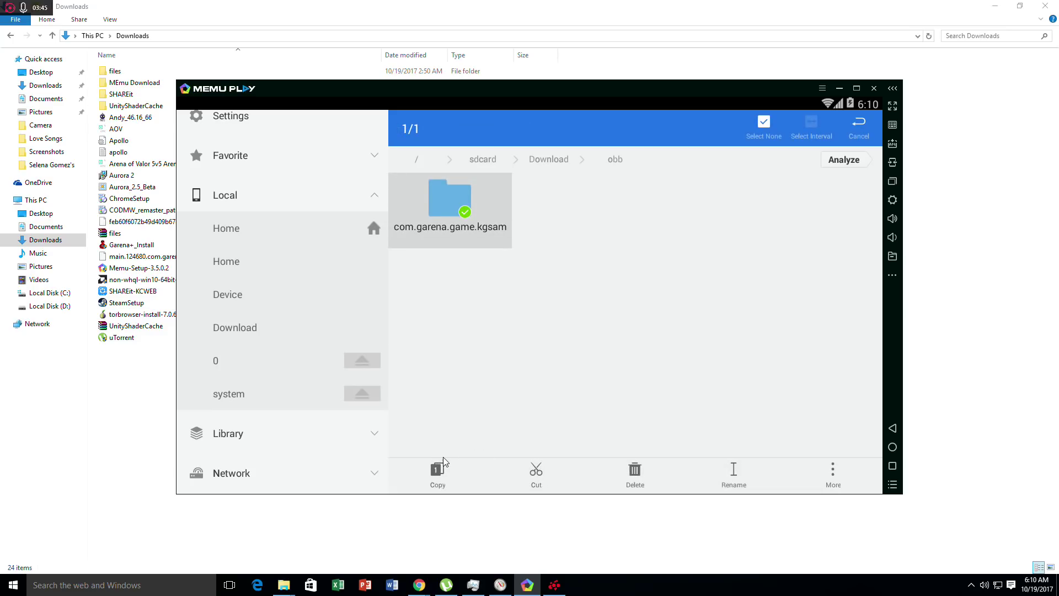
pyautogui.click(445, 479)
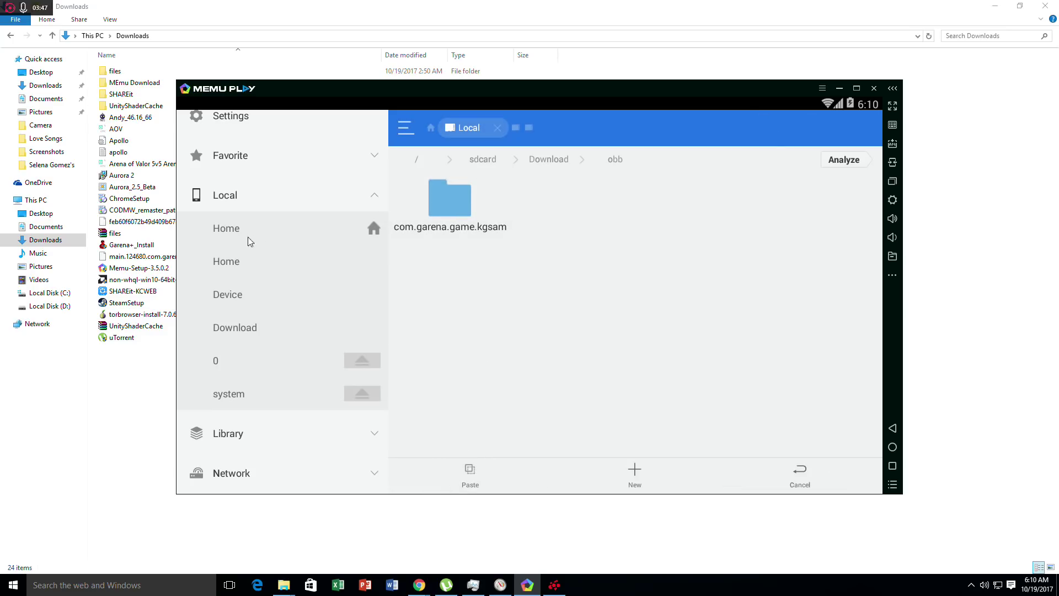
# Paste the copied com.garena.game.kgsam folder into /sdcard/Android/obb, skipping the overwrite of the existing folder.
pyautogui.click(236, 267)
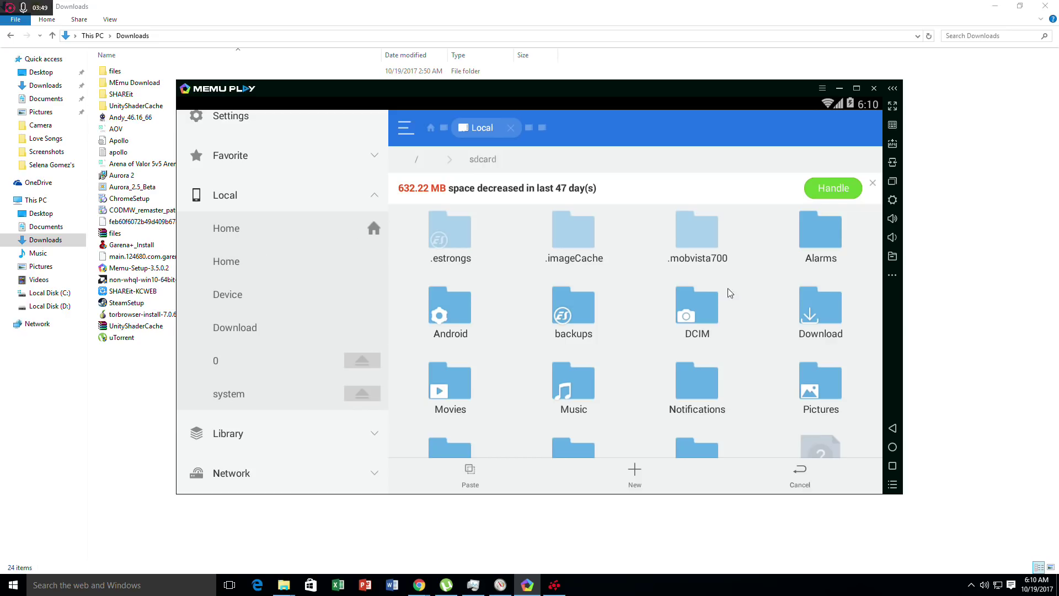
pyautogui.click(450, 323)
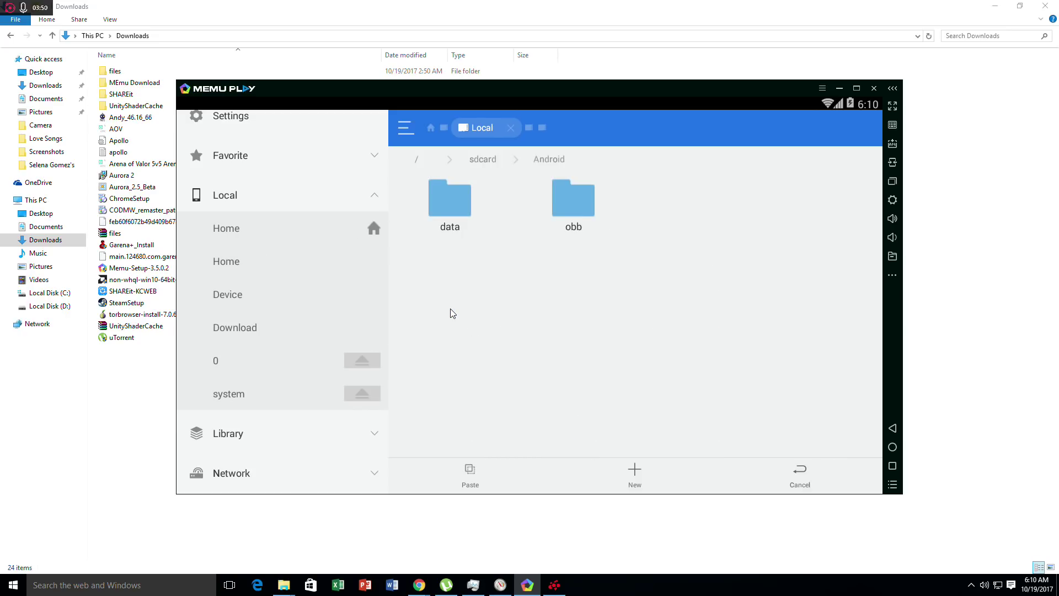
pyautogui.click(569, 210)
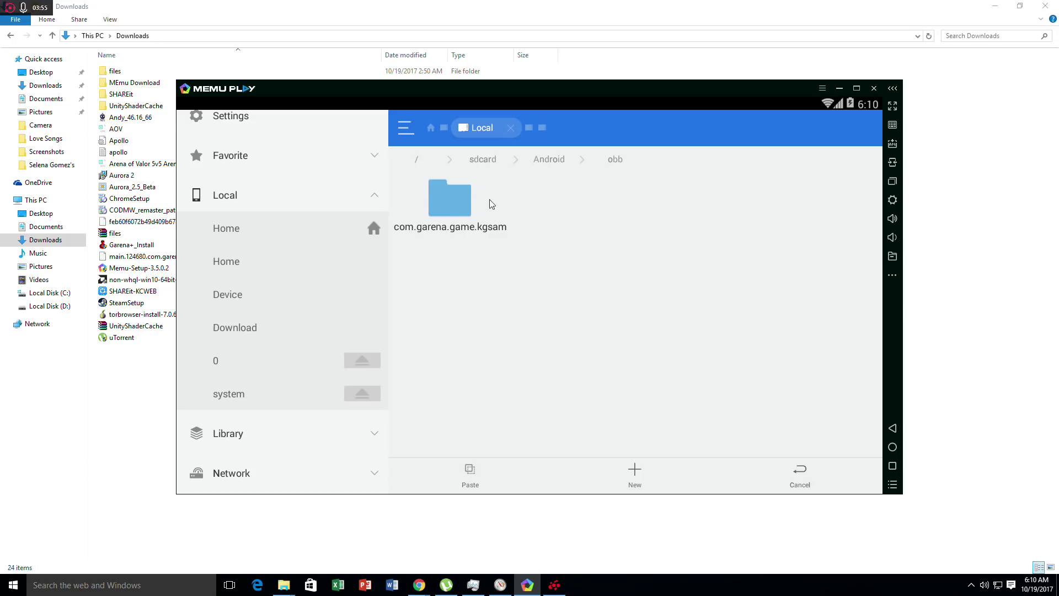
pyautogui.click(470, 483)
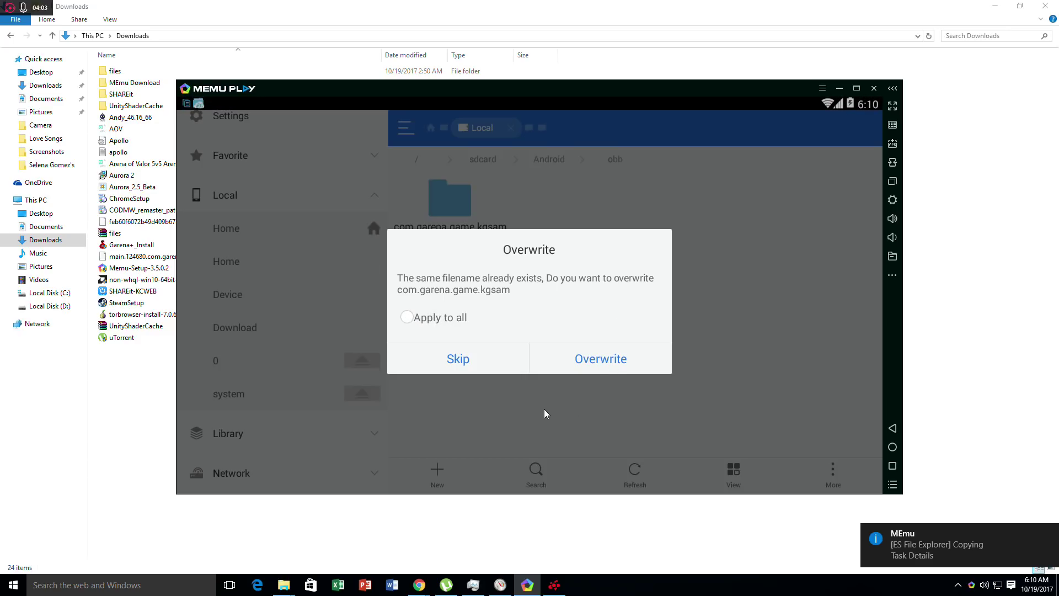
pyautogui.click(448, 359)
pyautogui.click(473, 396)
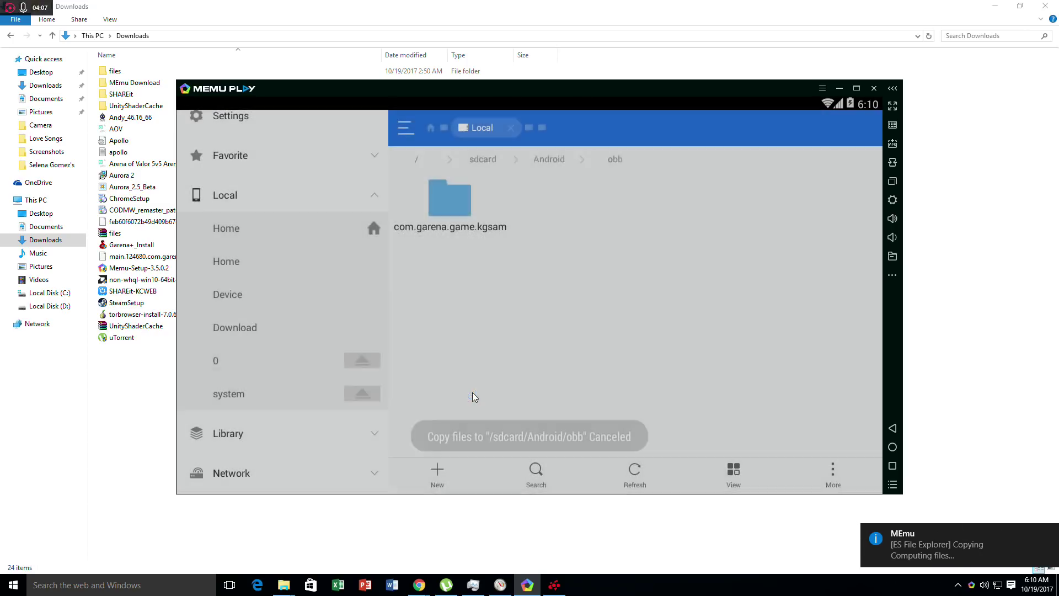
# Look inside the com.garena.game.kgsam folder in Android/obb, dismiss the file's Open As options, and return to ES File Explorer's home page.
pyautogui.click(456, 208)
pyautogui.click(457, 207)
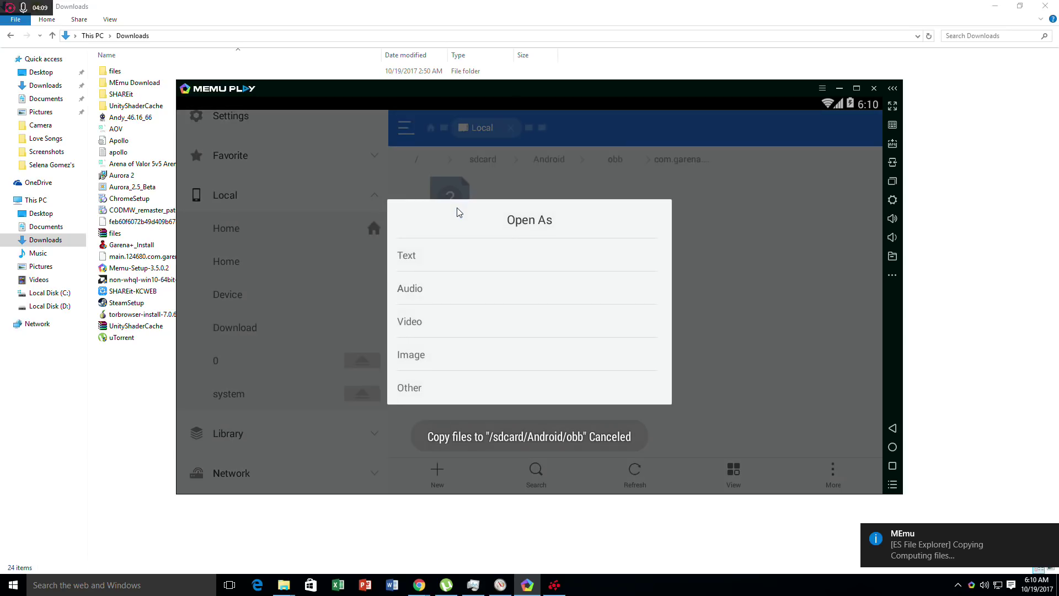
pyautogui.click(792, 295)
pyautogui.click(230, 237)
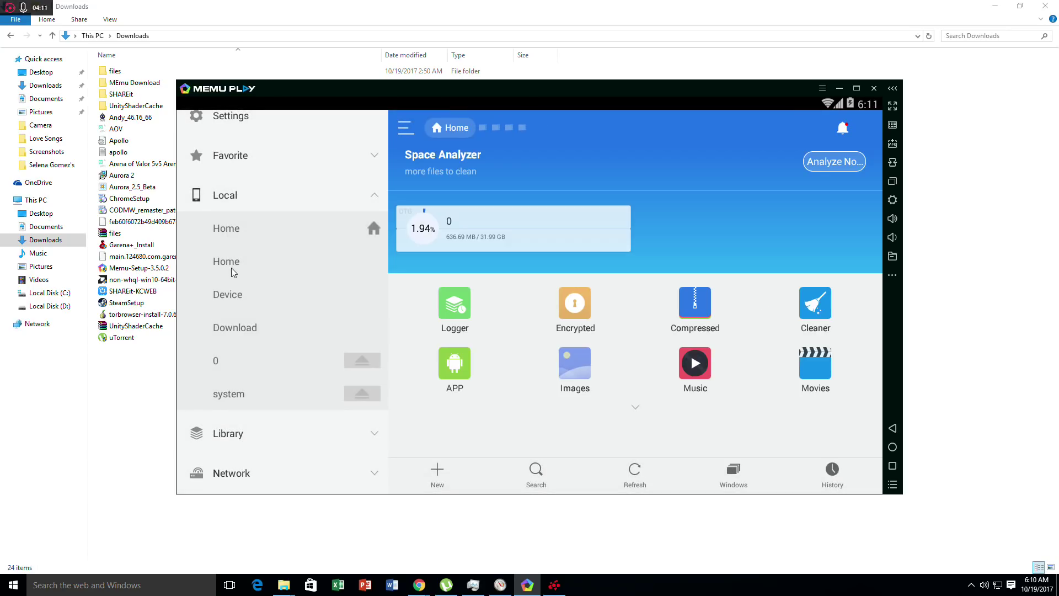
# Copy the com.garena.game.kgsam folder from /sdcard/Download/data.
pyautogui.click(234, 272)
pyautogui.scroll(-3, 717, 370)
pyautogui.scroll(3, 800, 331)
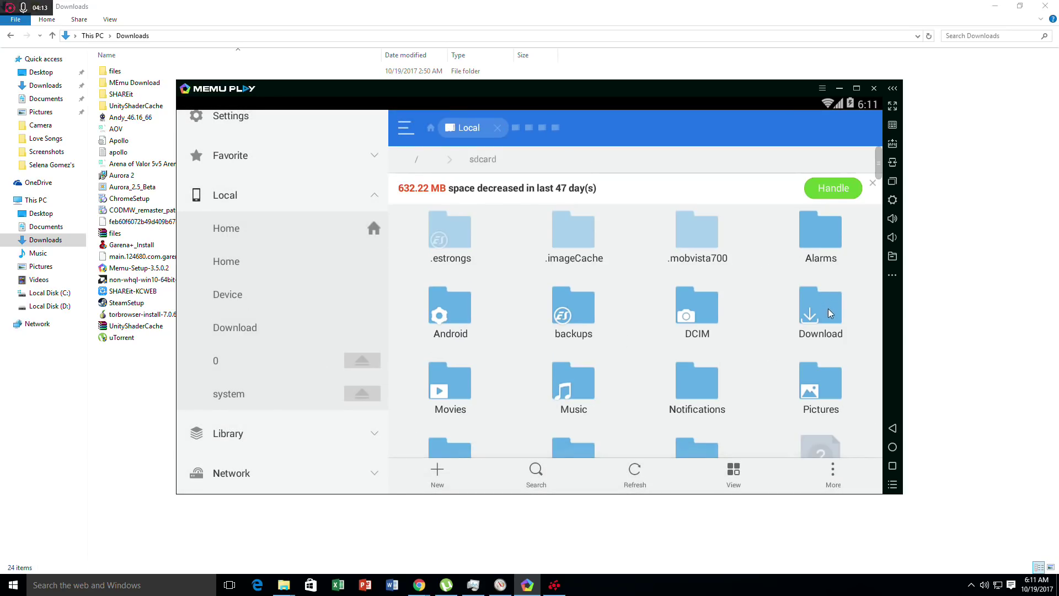
pyautogui.click(827, 311)
pyautogui.click(470, 211)
pyautogui.moveTo(450, 215); pyautogui.dragTo(451, 215)
pyautogui.click(444, 472)
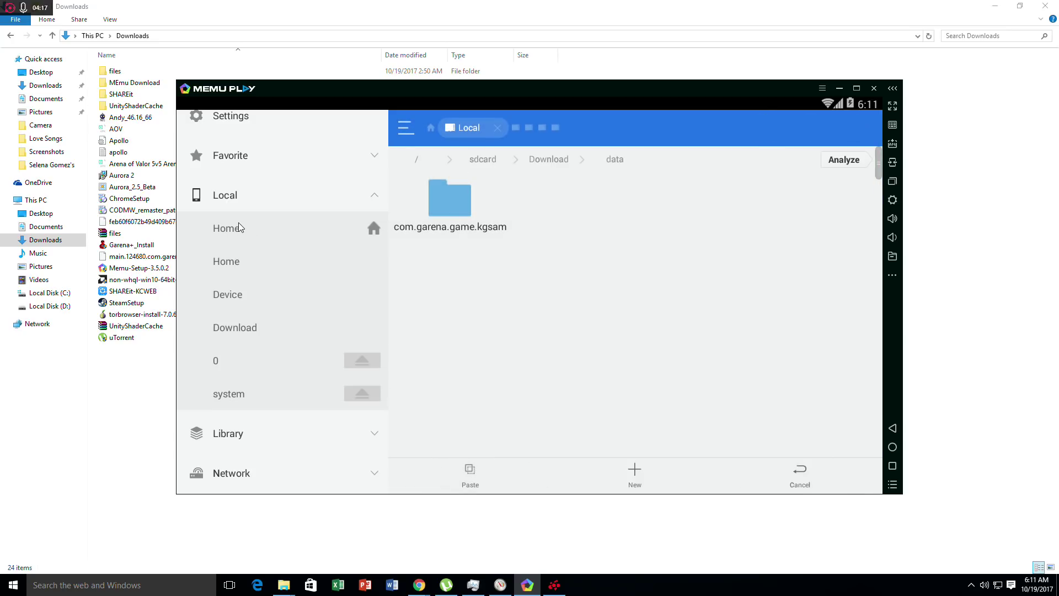
# Inspect the /sdcard/Android/data destination folder and return to ES File Explorer's home page without pasting.
pyautogui.click(231, 274)
pyautogui.click(451, 314)
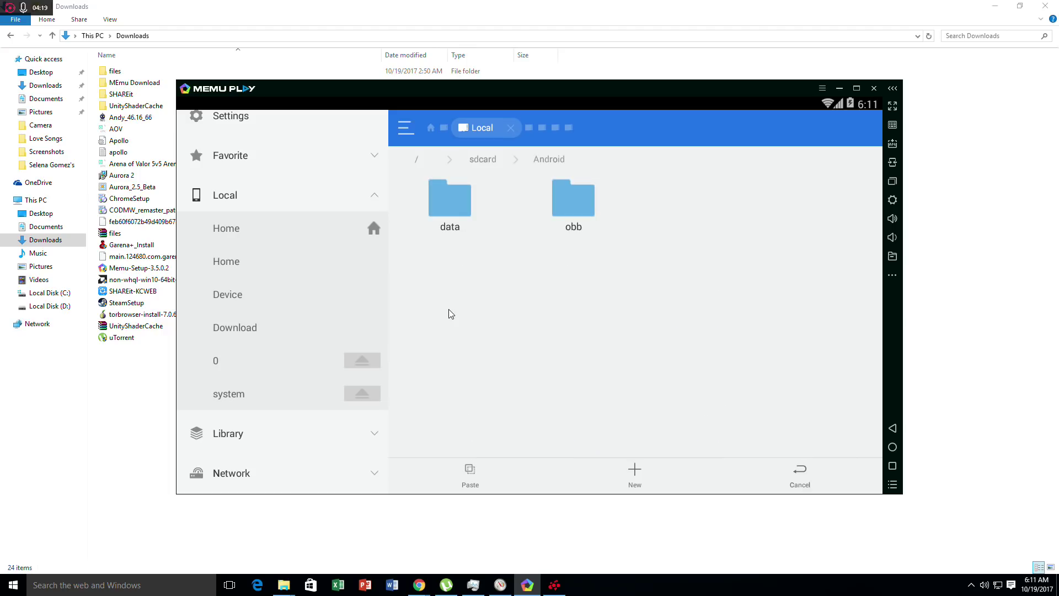
pyautogui.click(457, 233)
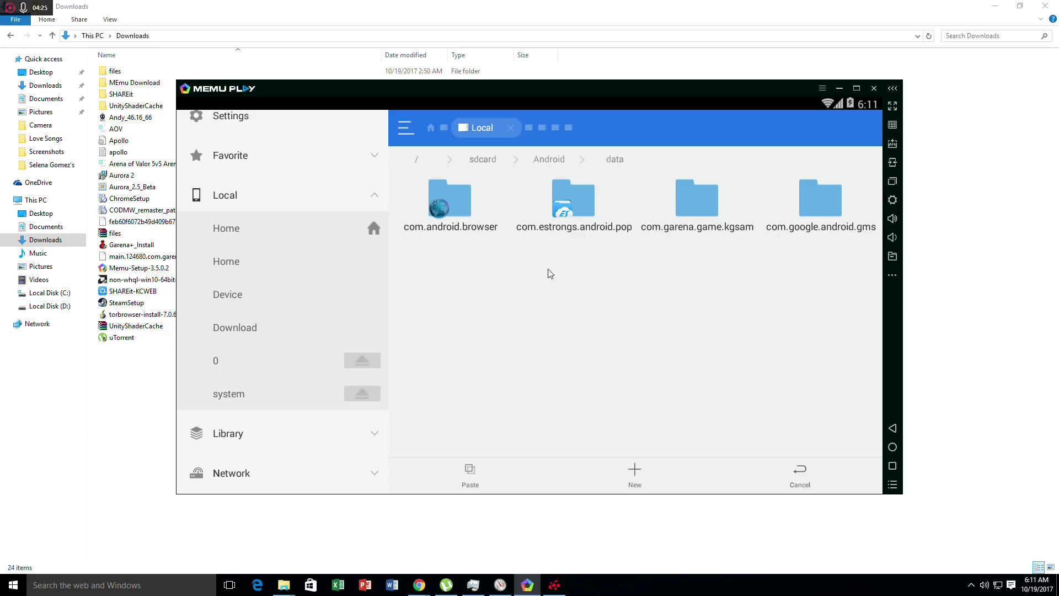
pyautogui.click(207, 231)
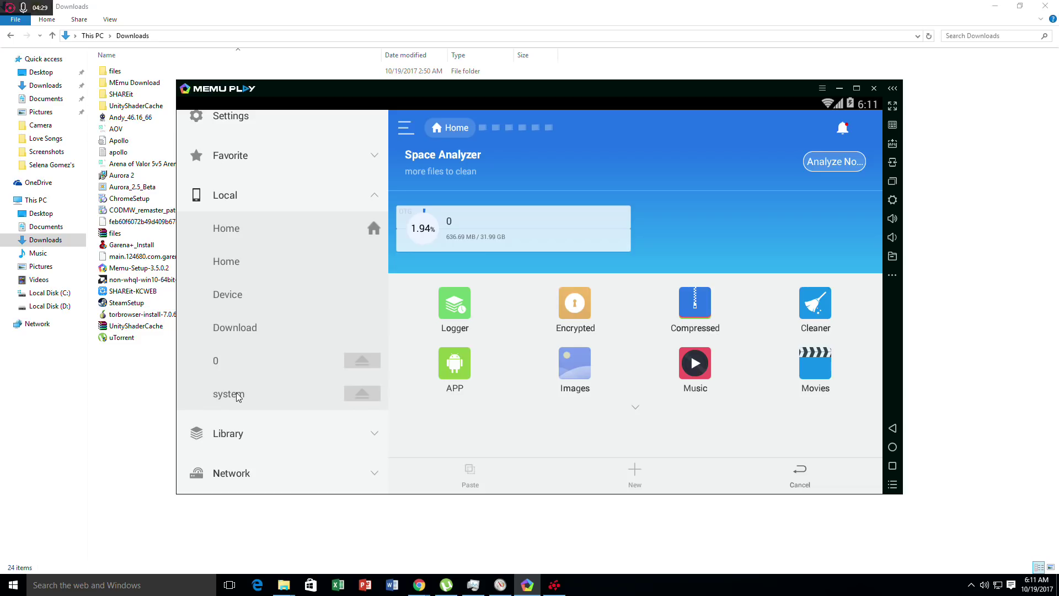
# Close ES File Explorer from the recent apps and launch AOV, minimizing the Windows Downloads window behind the emulator.
pyautogui.click(893, 465)
pyautogui.moveTo(764, 276); pyautogui.dragTo(817, 151)
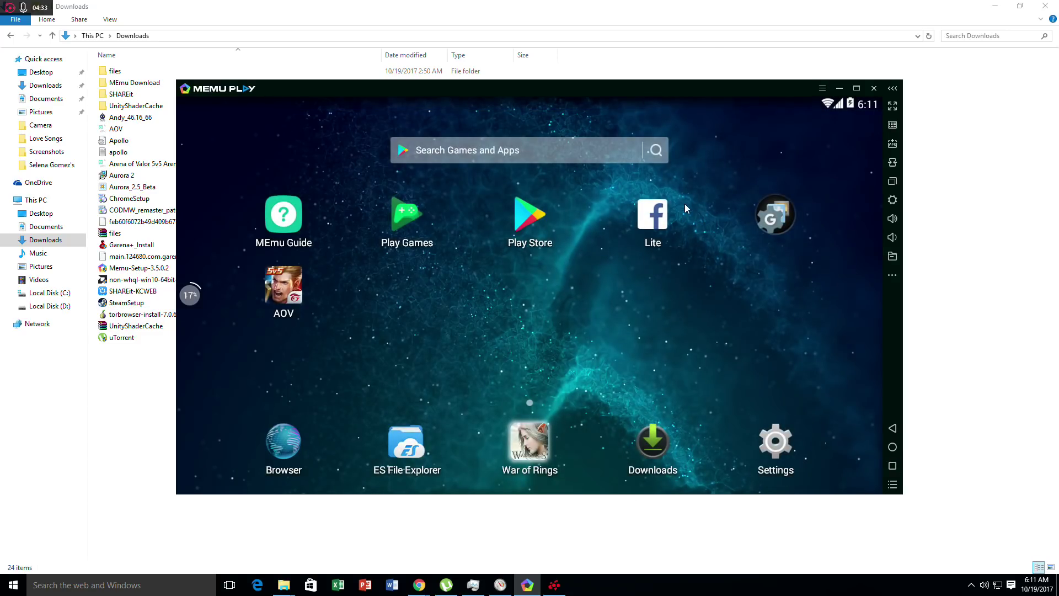
pyautogui.click(281, 292)
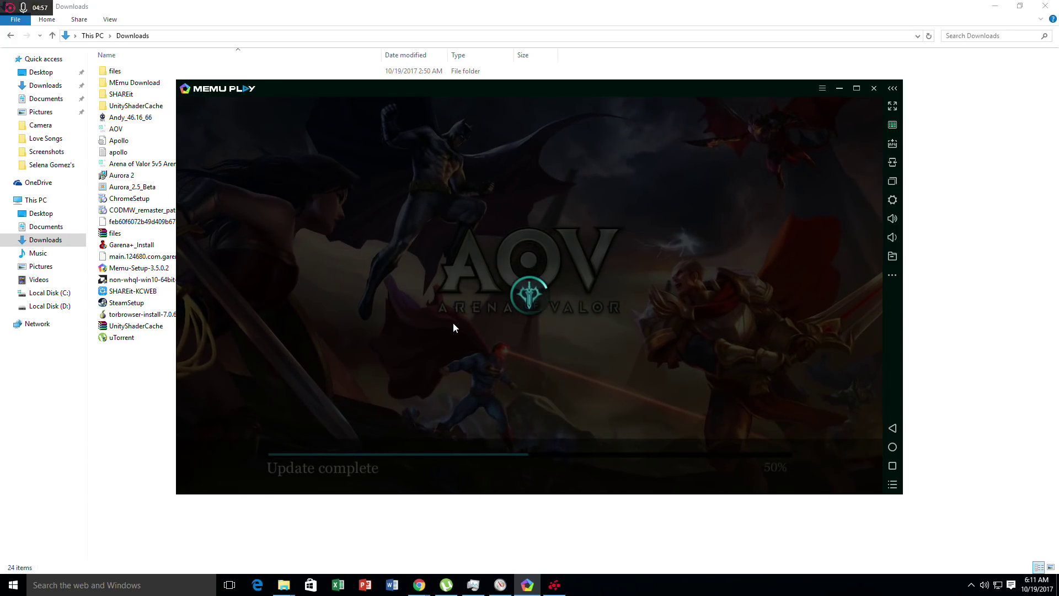
pyautogui.click(995, 6)
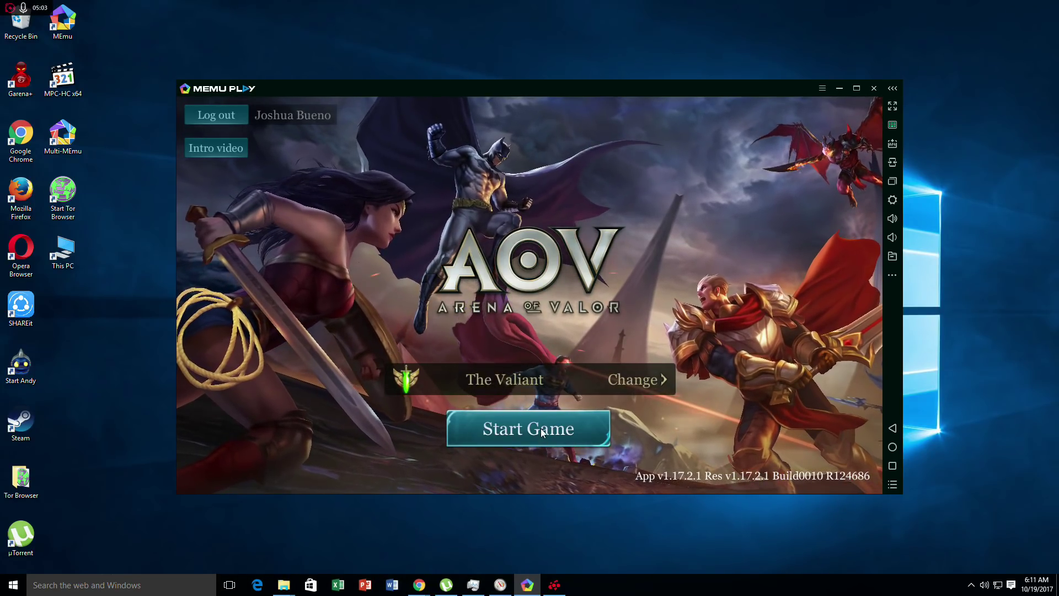
# Start the game on The Valiant server and close all promotional announcements to reach the main menu.
pyautogui.click(540, 428)
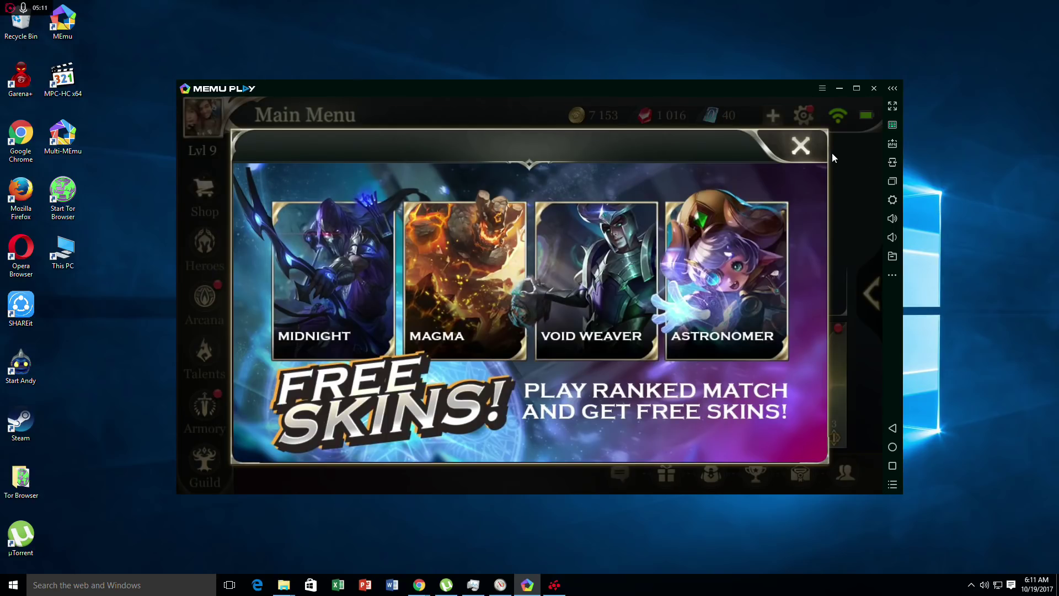
pyautogui.click(802, 147)
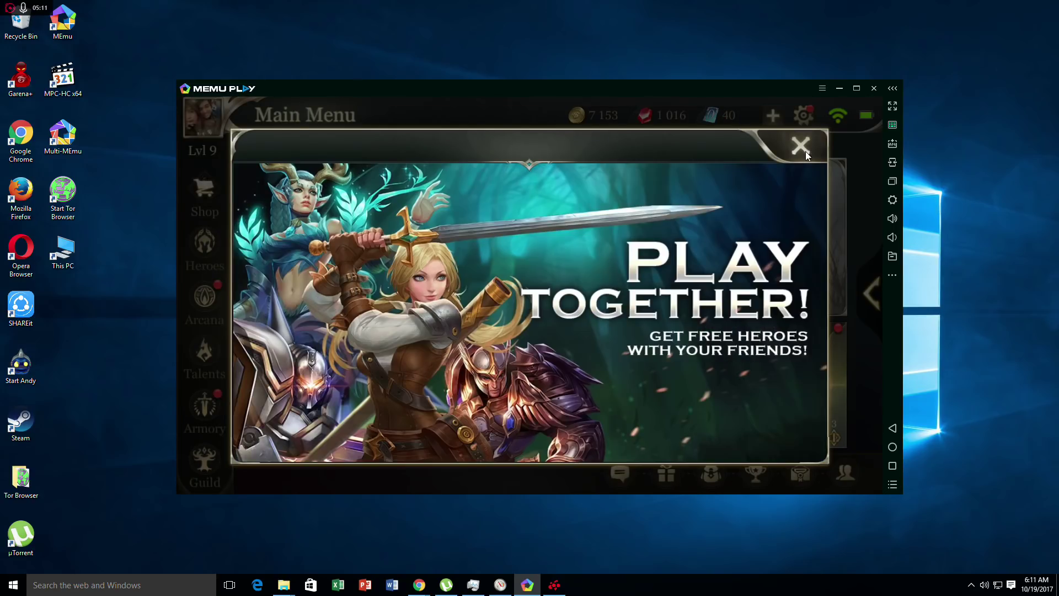
pyautogui.click(807, 147)
pyautogui.click(810, 146)
pyautogui.click(810, 146)
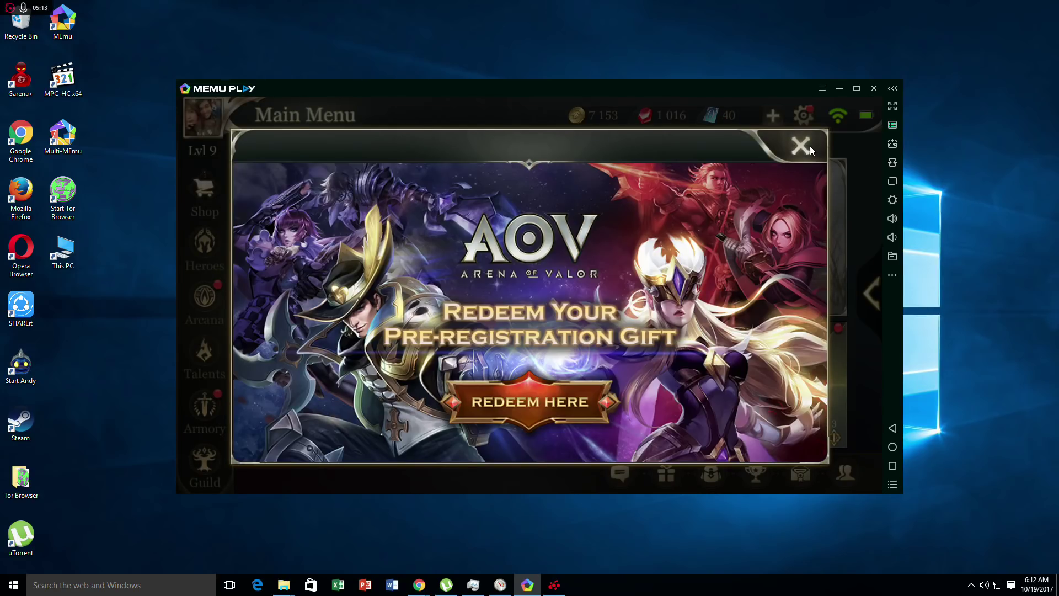
pyautogui.click(810, 145)
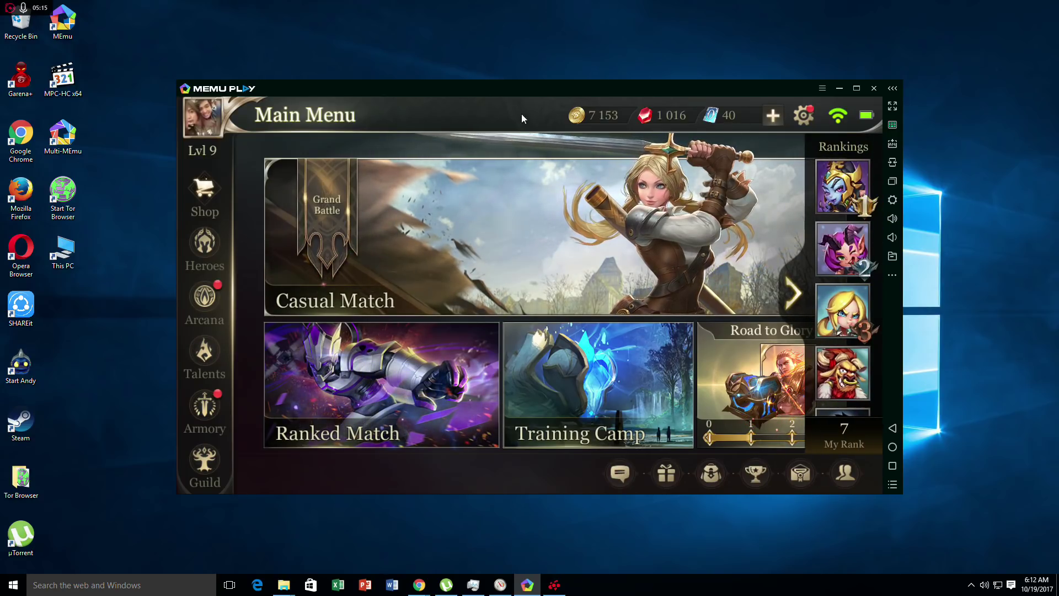
# Enter the Training Camp and start a practice match with the hero Valhein.
pyautogui.click(604, 385)
pyautogui.click(436, 224)
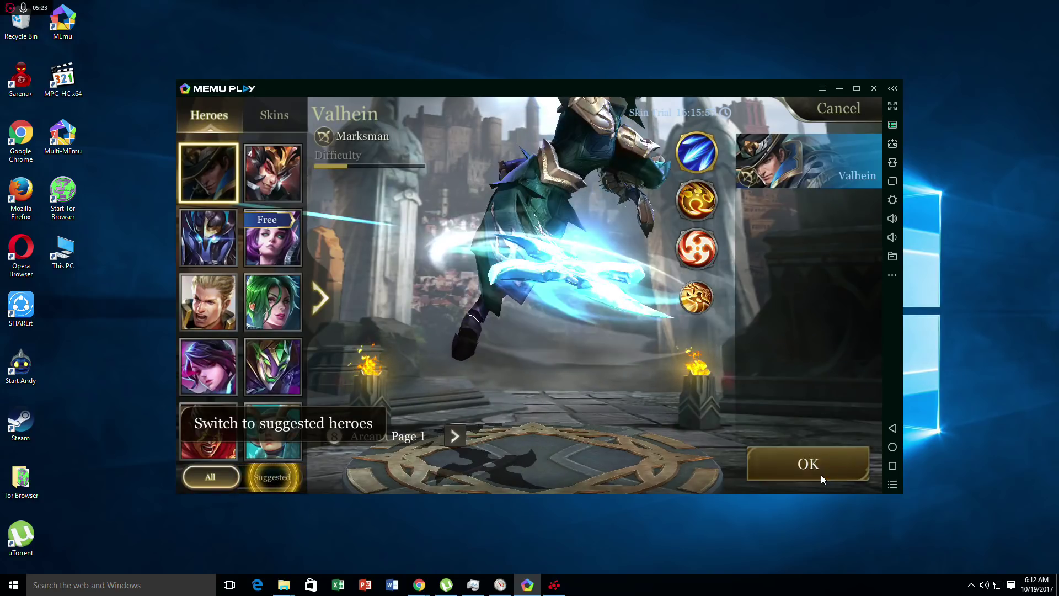
pyautogui.click(815, 465)
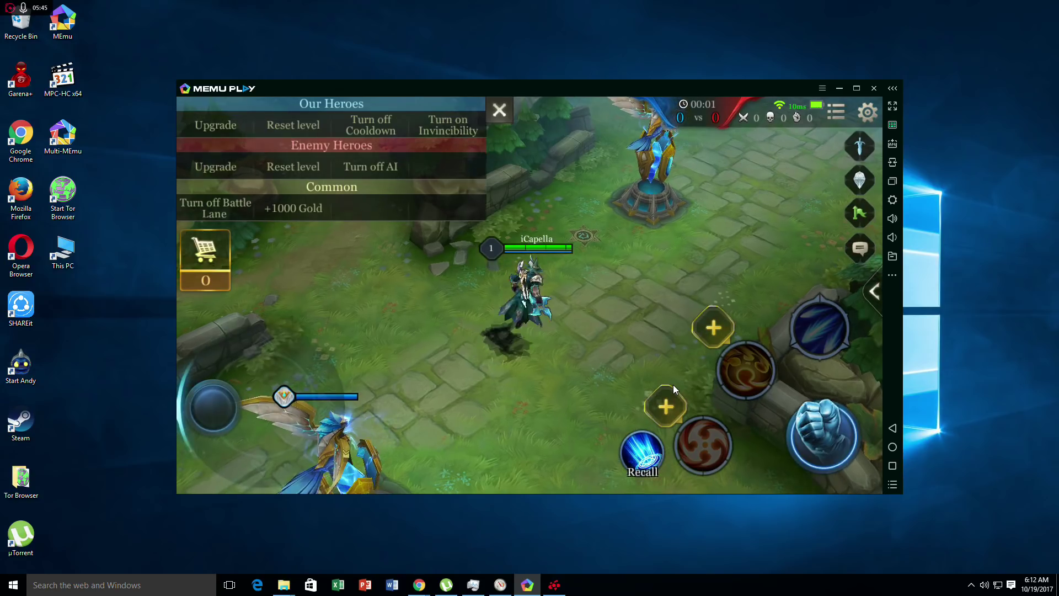
# Test the mapped keyboard controls in the practice match by moving Valhein around the lane and performing an attack.
pyautogui.press('d')
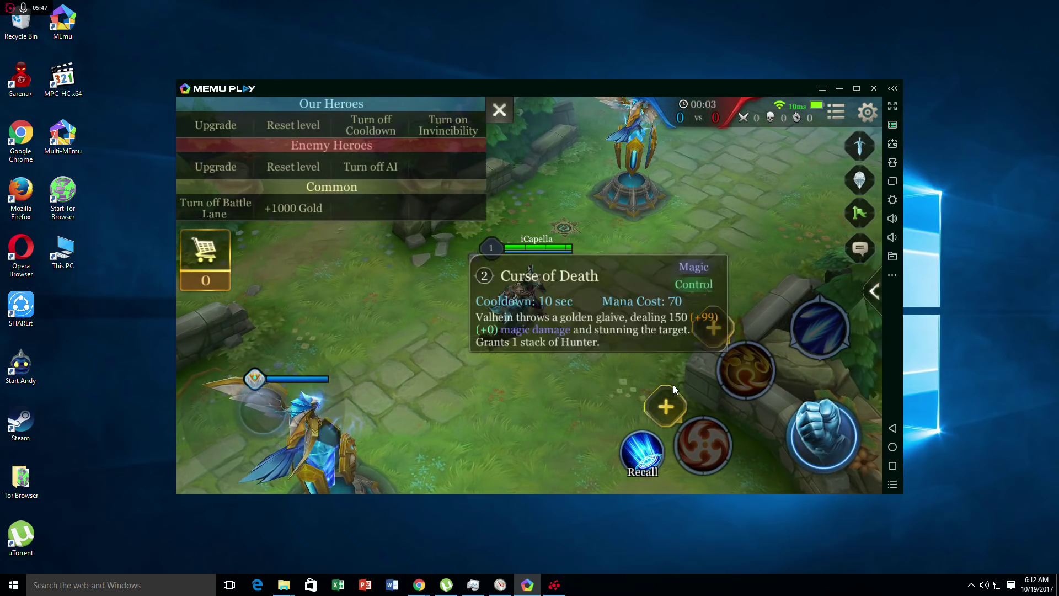
pyautogui.press('s')
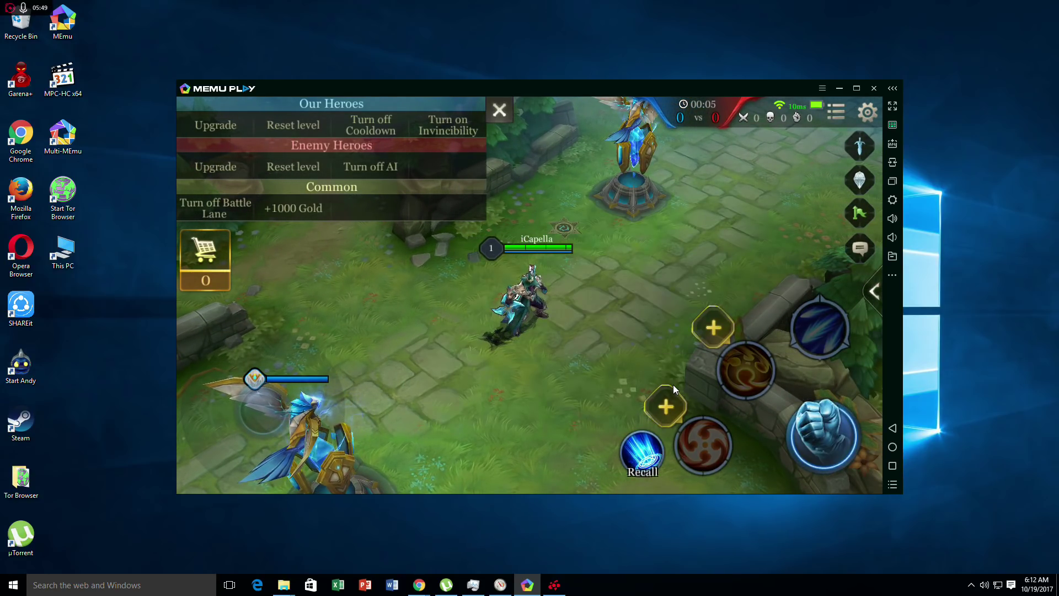
pyautogui.press('w')
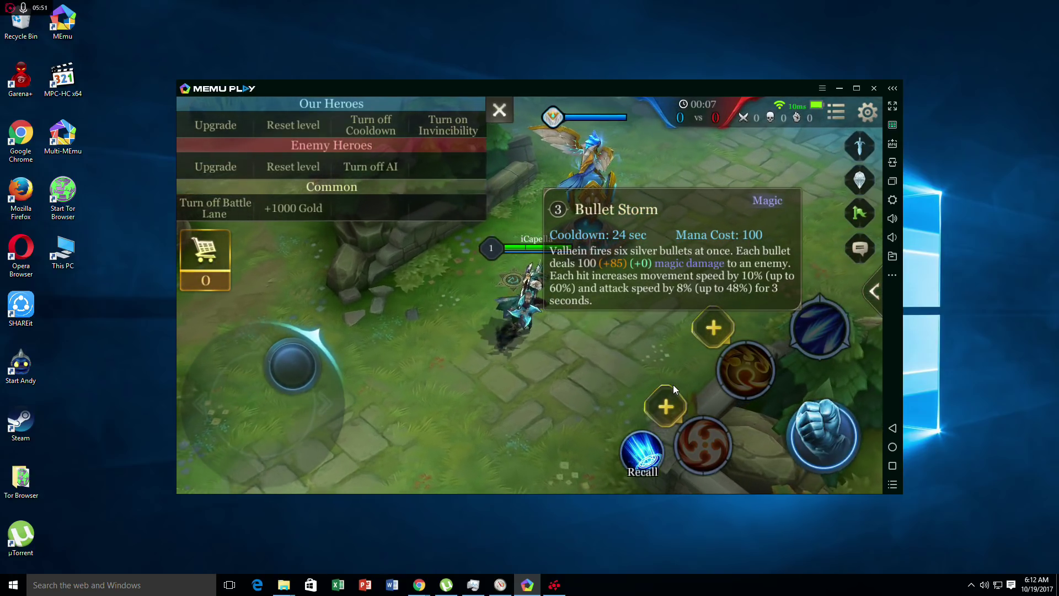
pyautogui.press('a')
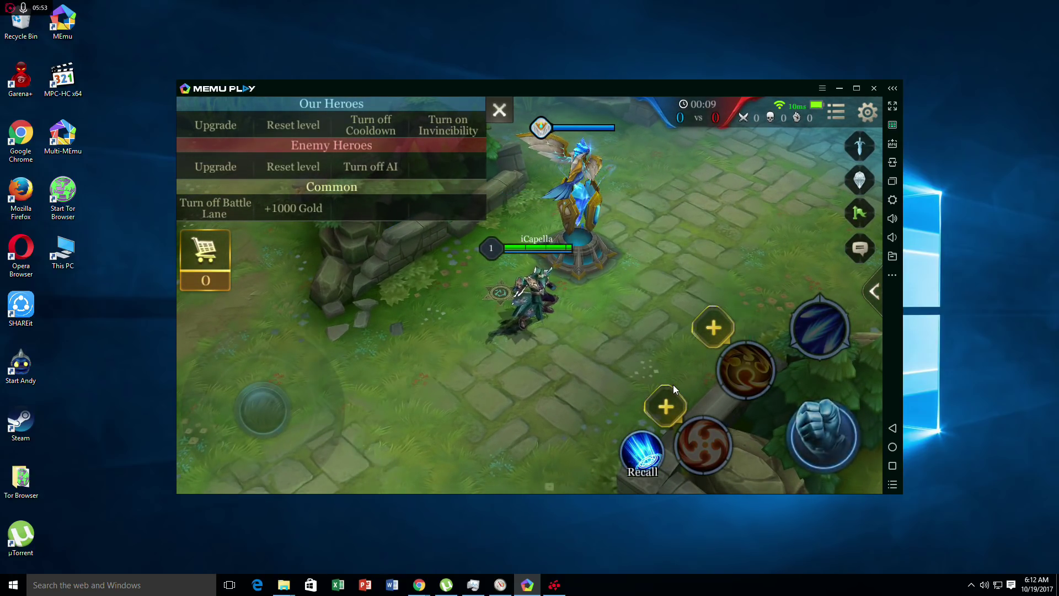
pyautogui.press('j')
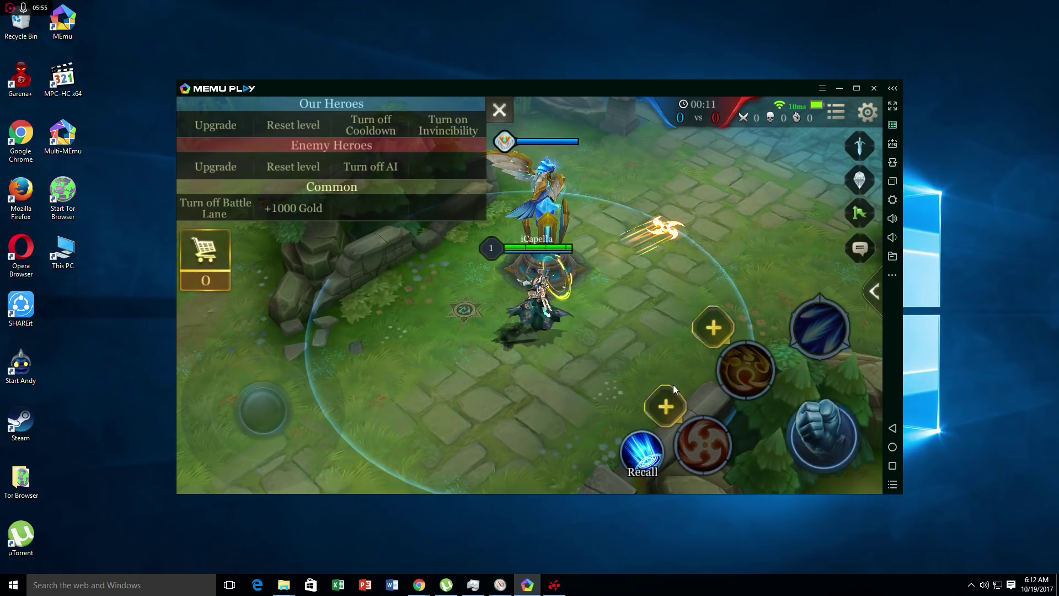
pyautogui.press('w')
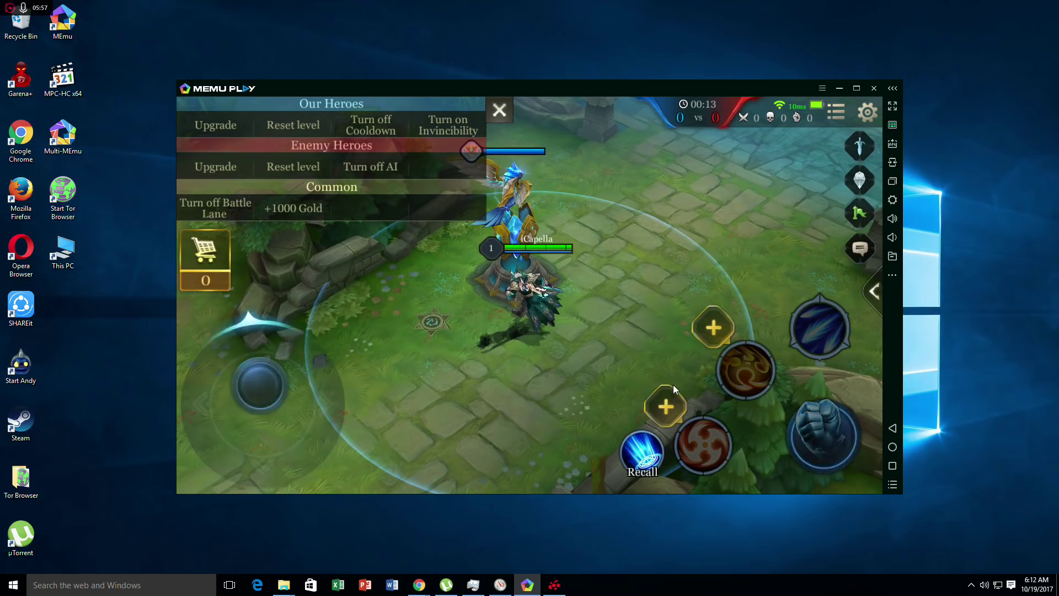
pyautogui.press('w')
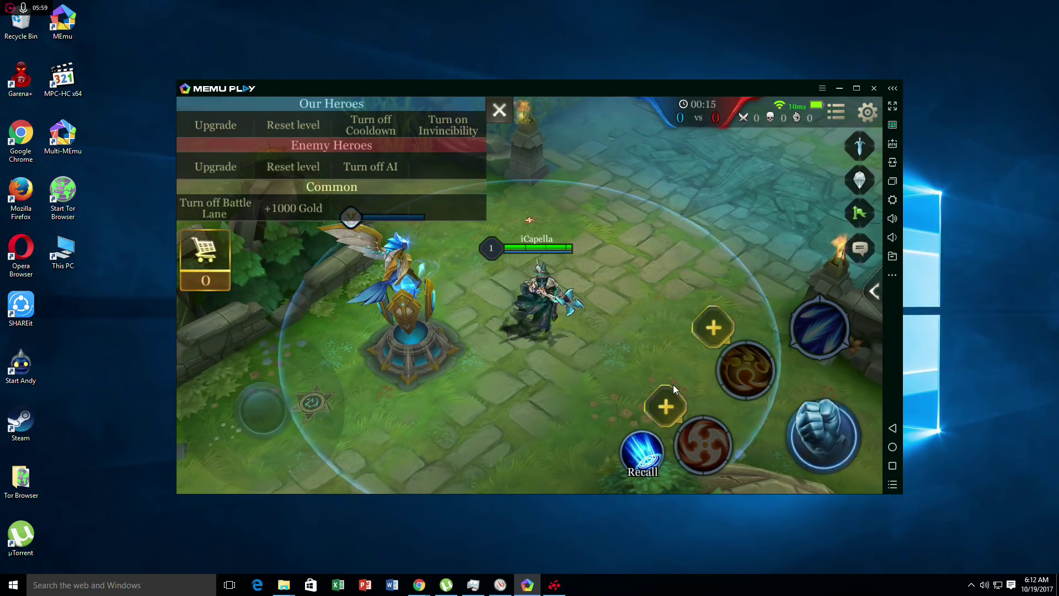
pyautogui.press('w')
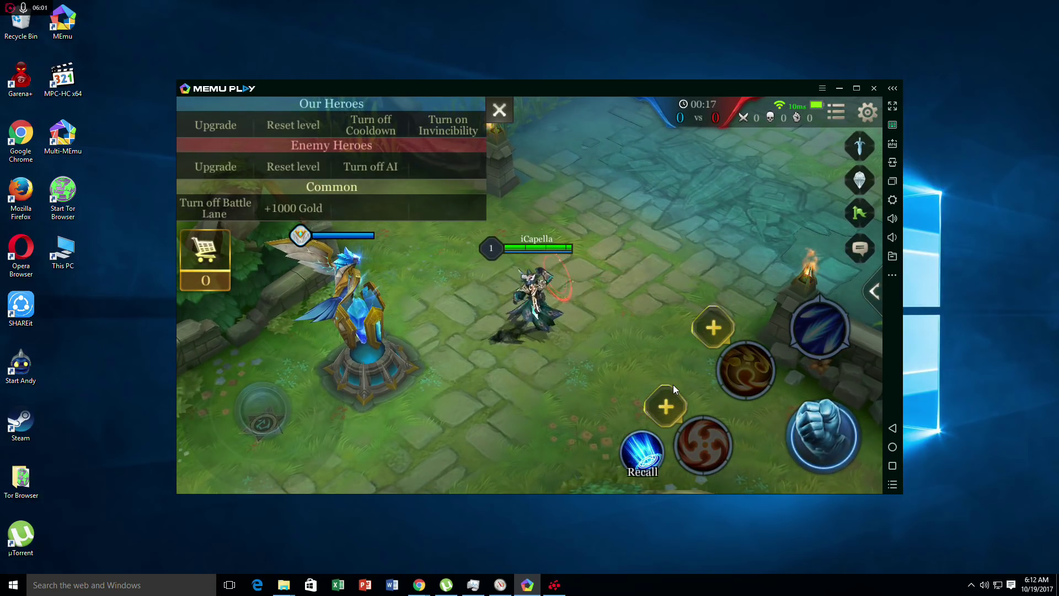